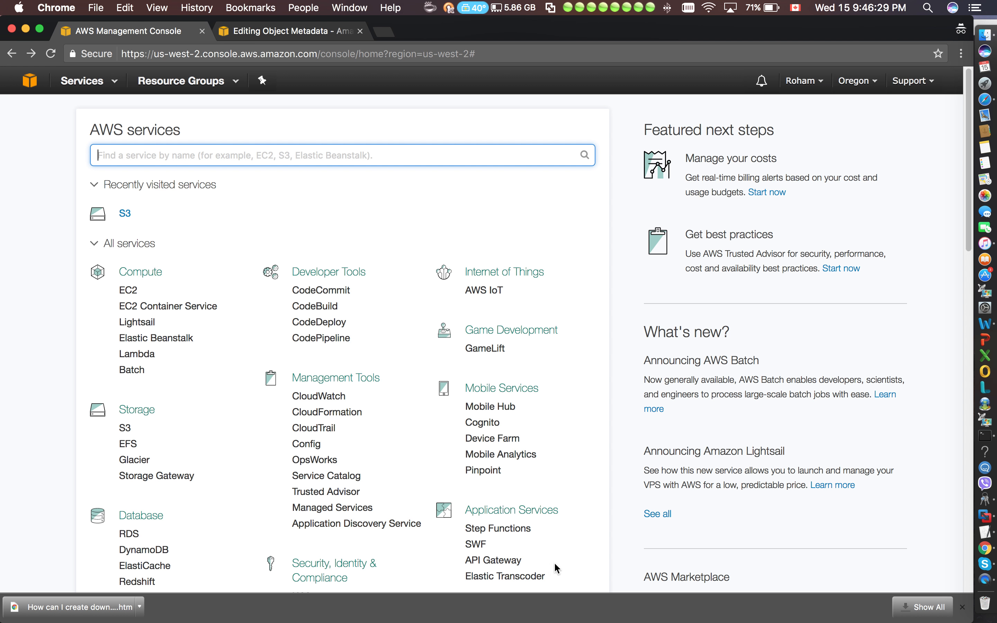
- Open the S3 service and start creating a new bucket
click(121, 212)
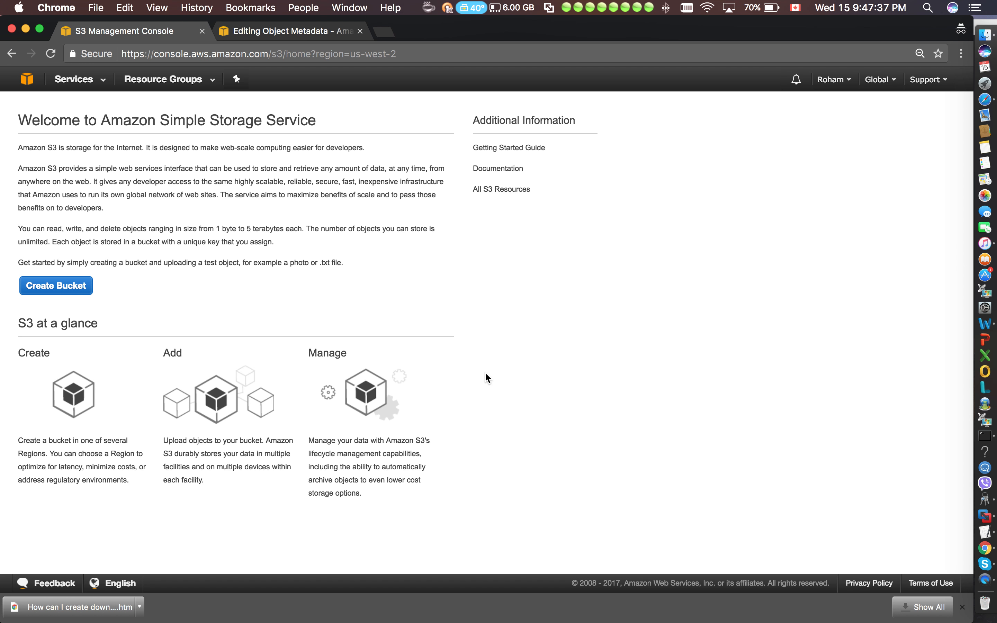
click(48, 285)
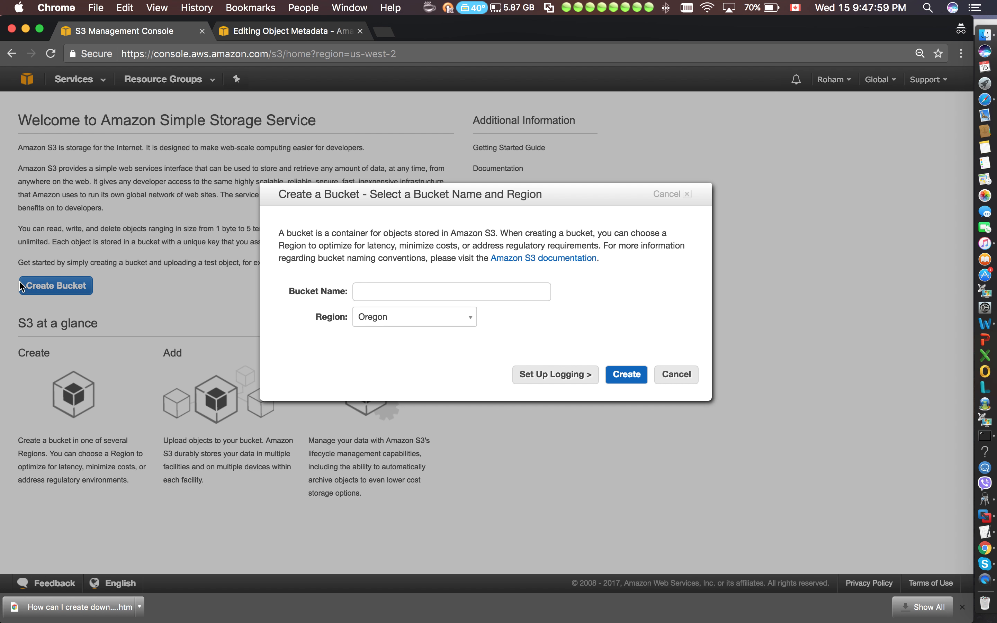
- Try to create a bucket named test in the Oregon region, removing the trailing space from its name
click(375, 287)
text(test)
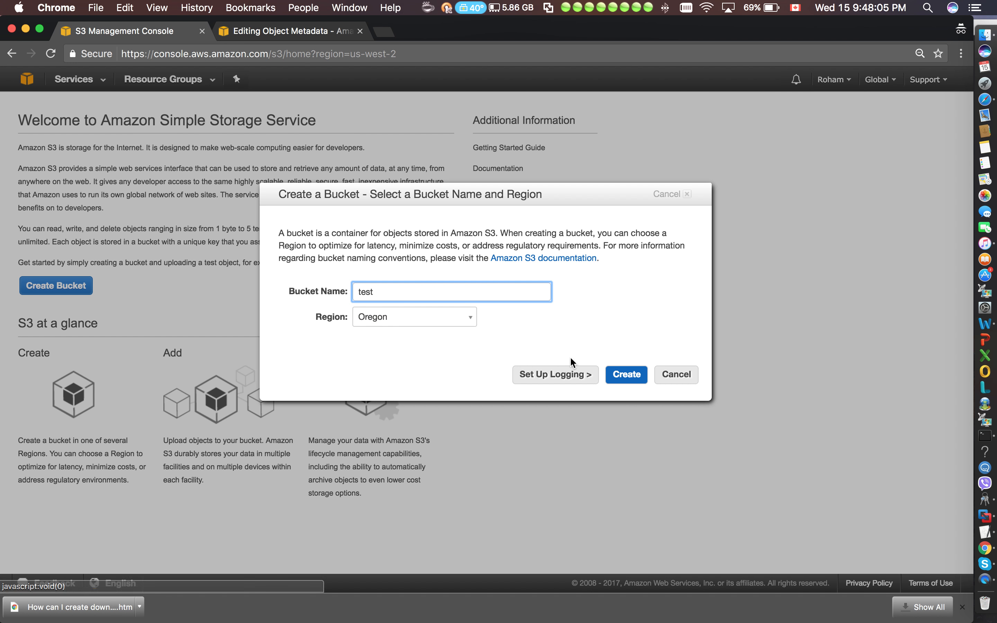
click(632, 380)
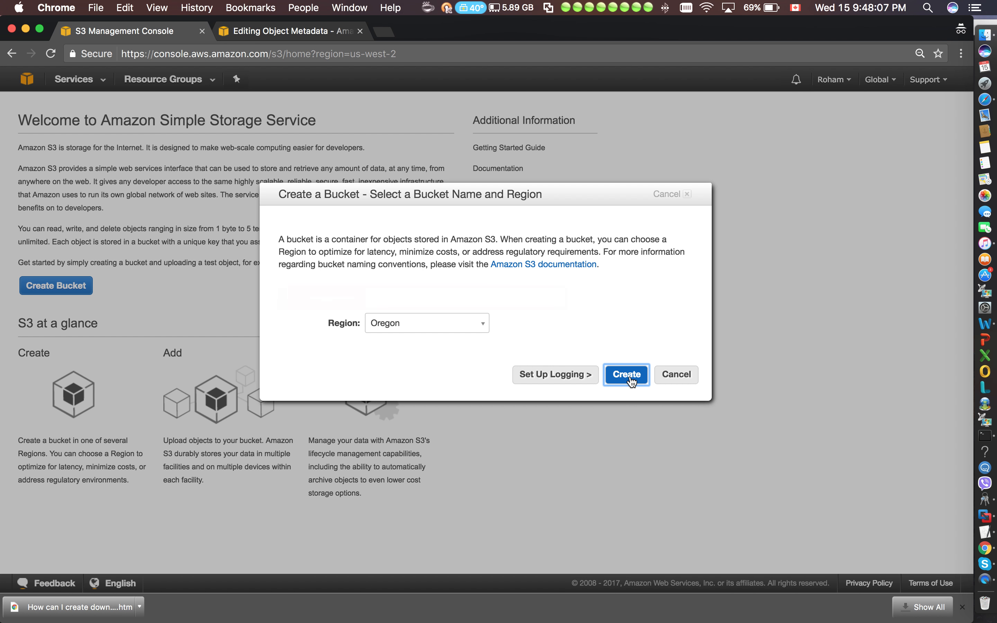
click(400, 298)
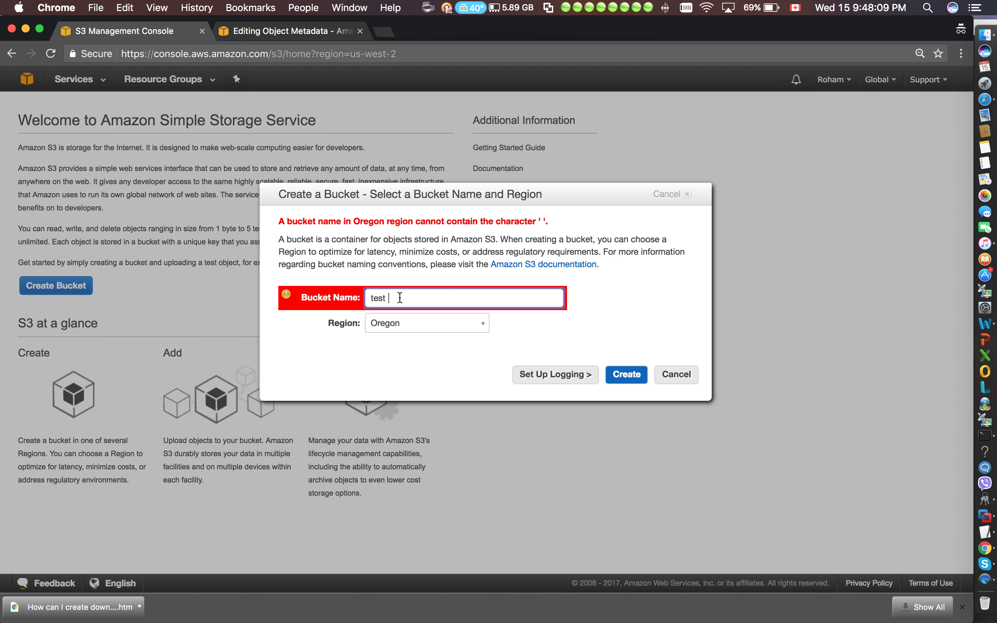
key(BackSpace)
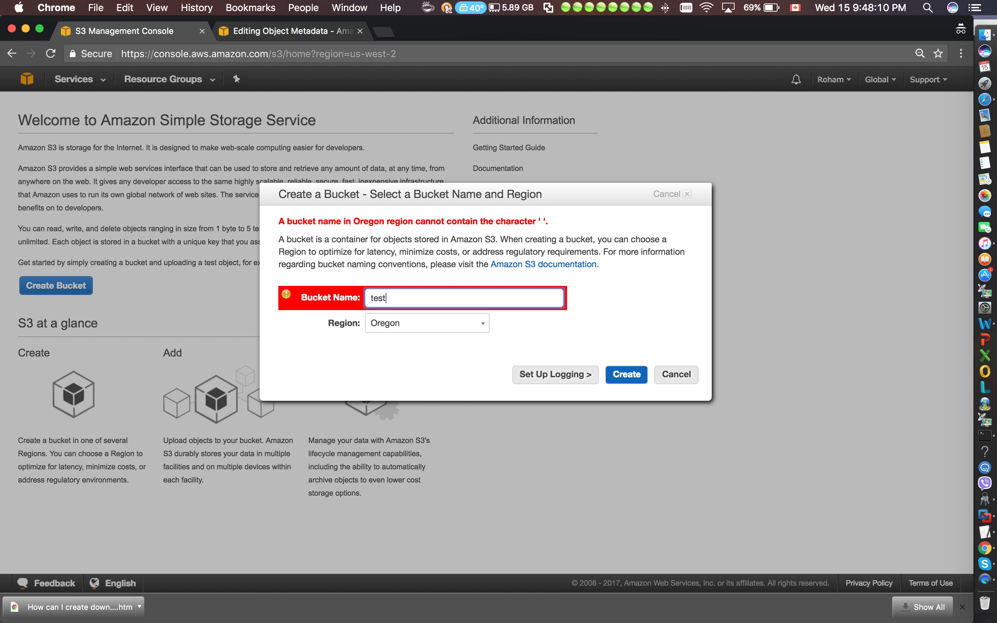
click(617, 373)
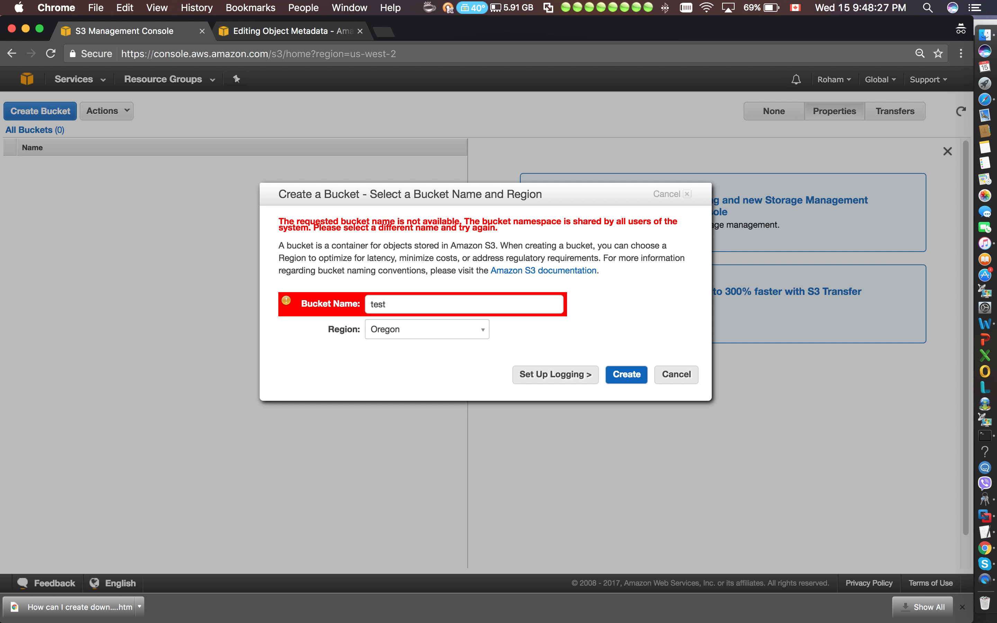
- Replace the bucket name with the account owner's surname followed by 123
click(441, 304)
key(BackSpace)
key(BackSpace)
key(BackSpace)
key(BackSpace)
text(sa)
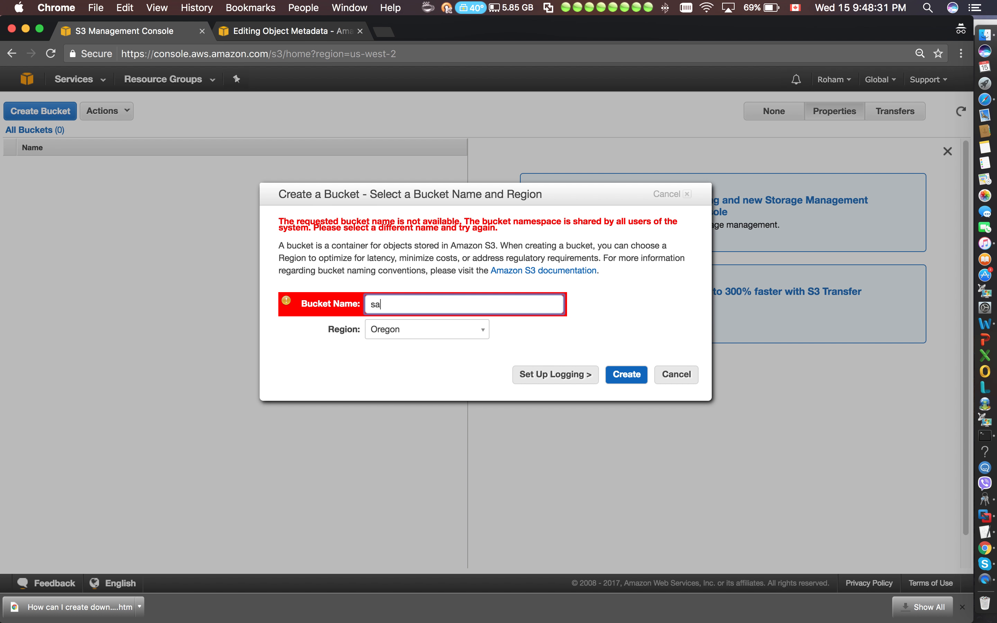
text(khravi123)
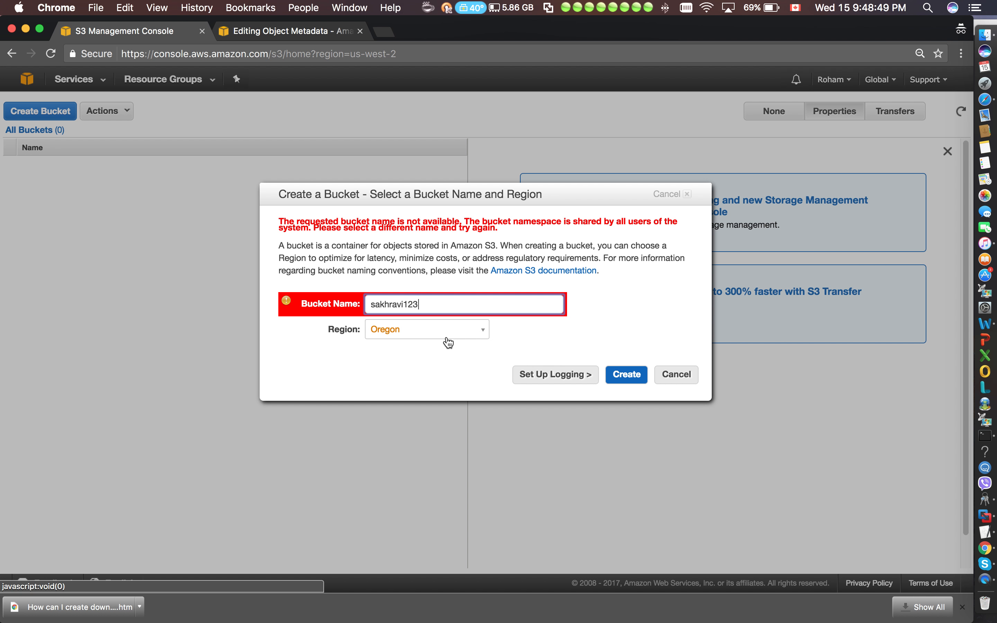
- Choose Montreal from the available regions and try to create the bucket there
click(428, 332)
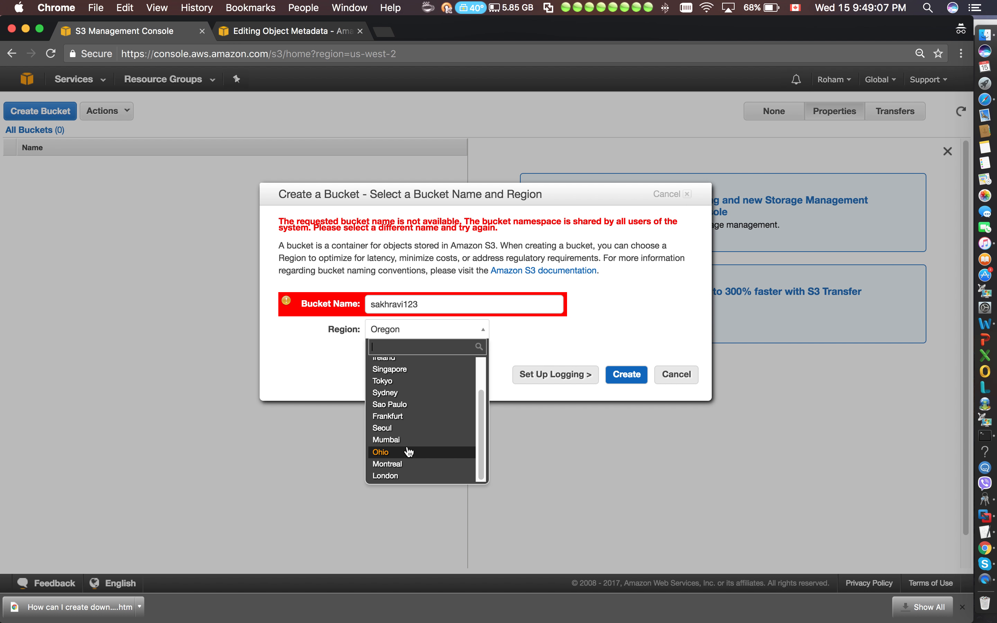
click(594, 320)
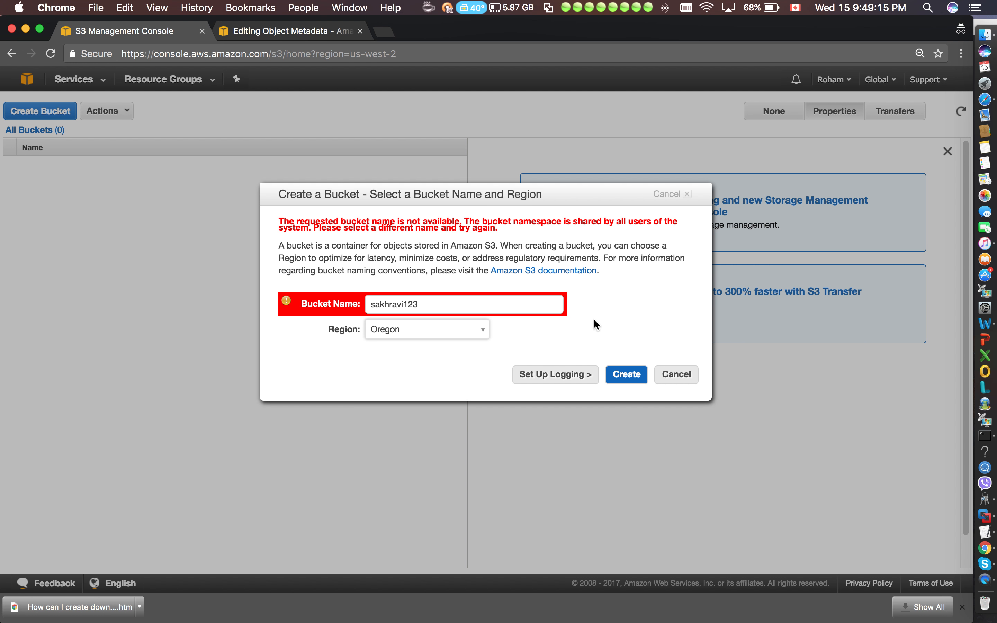
click(483, 305)
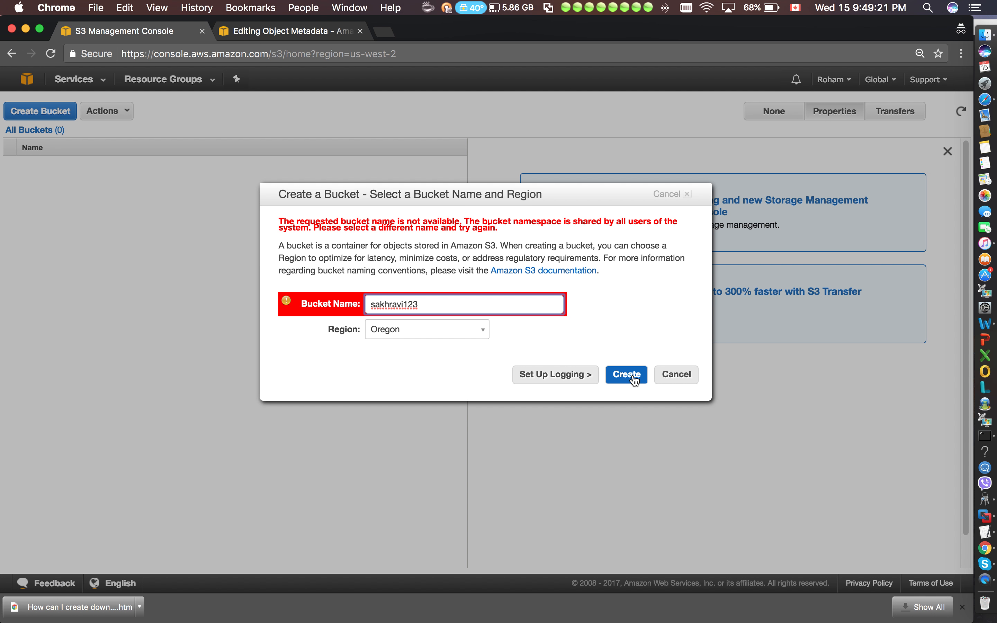
click(482, 332)
scroll(468, 435, down, 2)
click(408, 463)
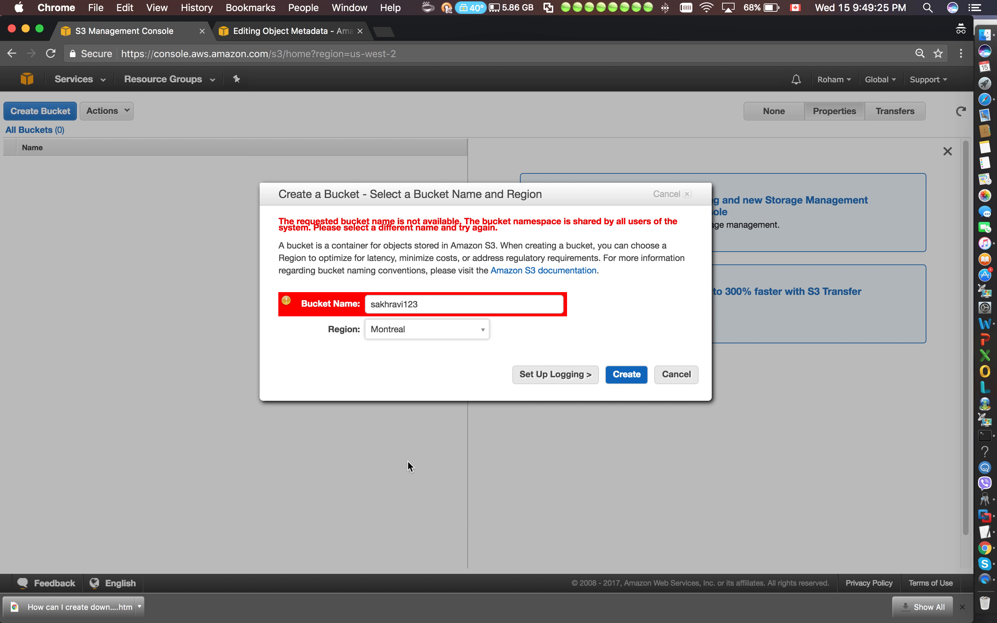
click(453, 337)
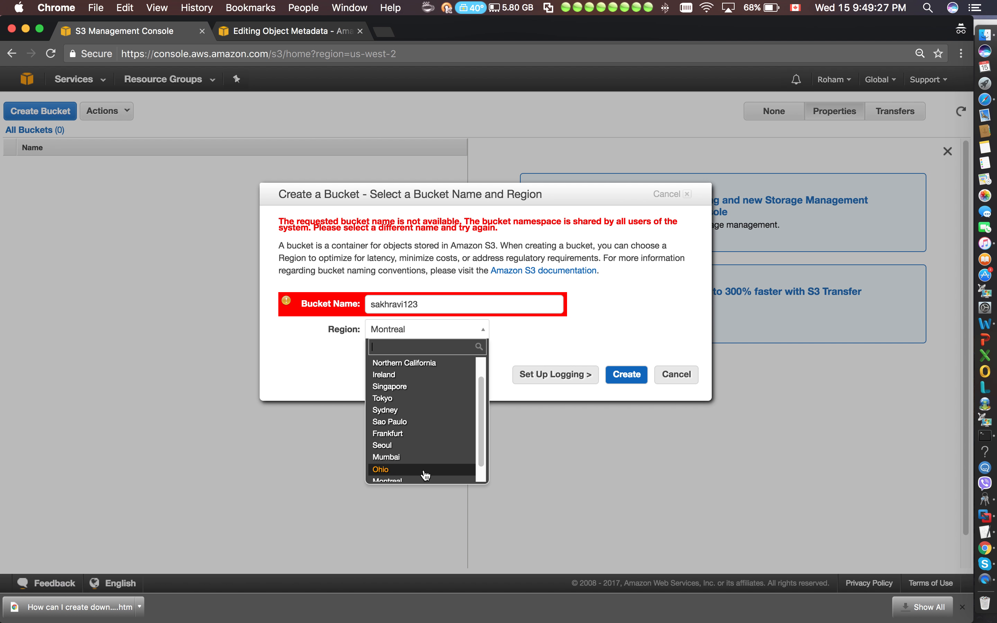
click(412, 480)
click(623, 374)
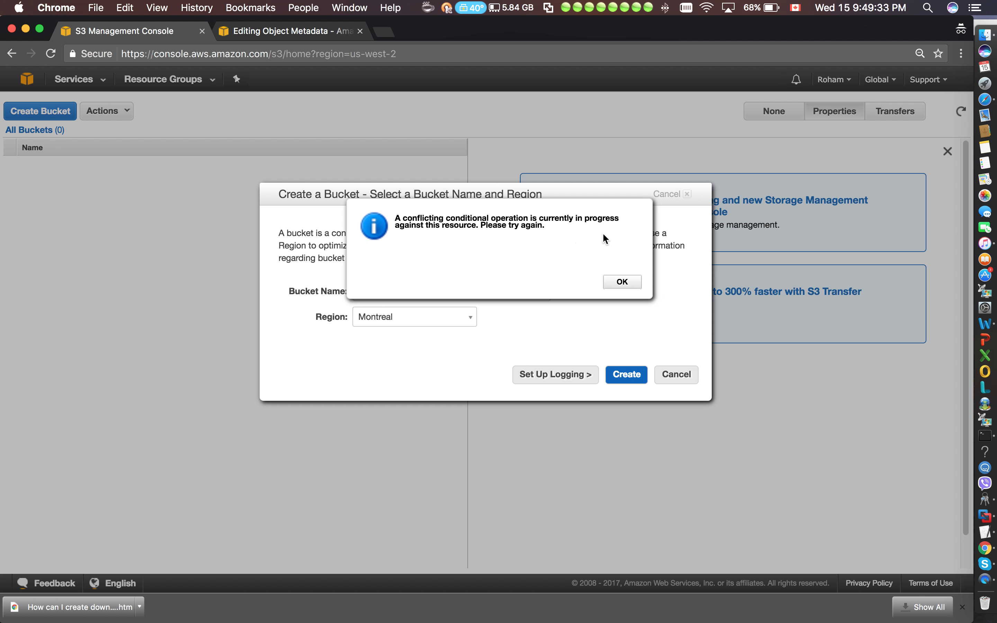
click(620, 282)
- Set the bucket's region to Oregon and create the bucket
click(441, 318)
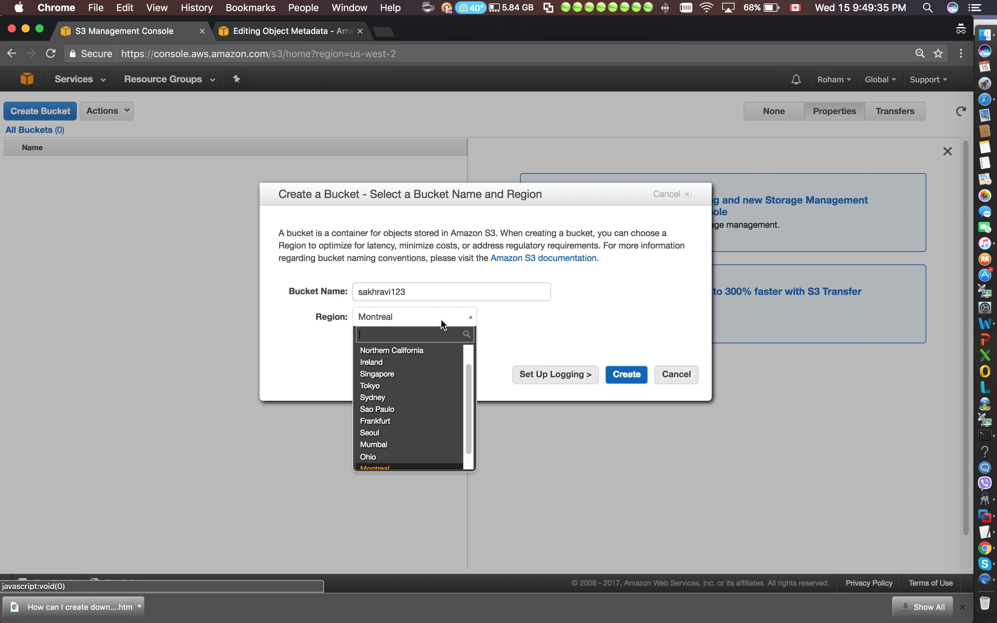
scroll(377, 383, up, 3)
click(374, 363)
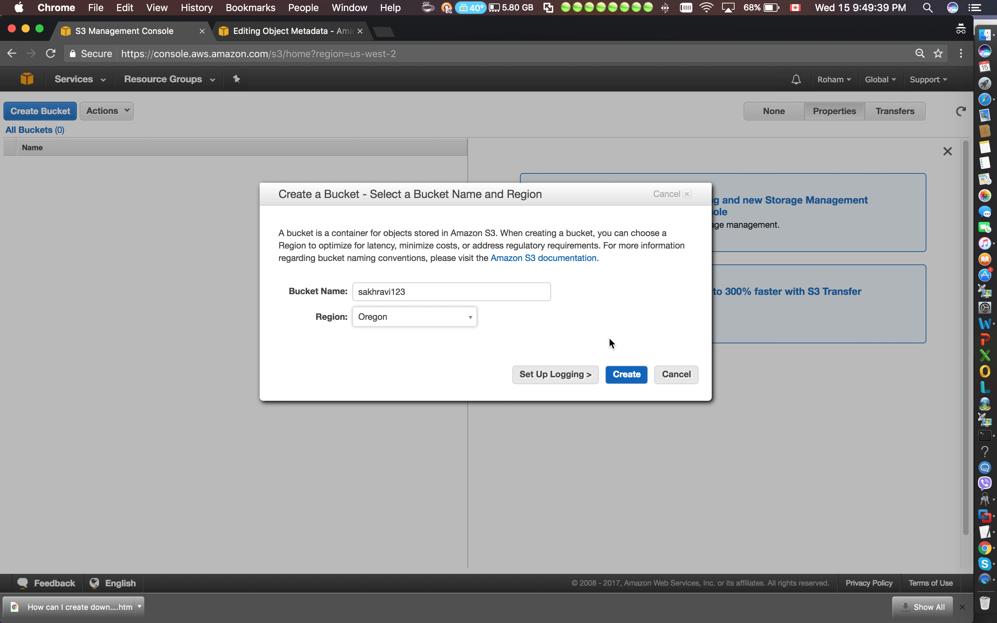
click(639, 377)
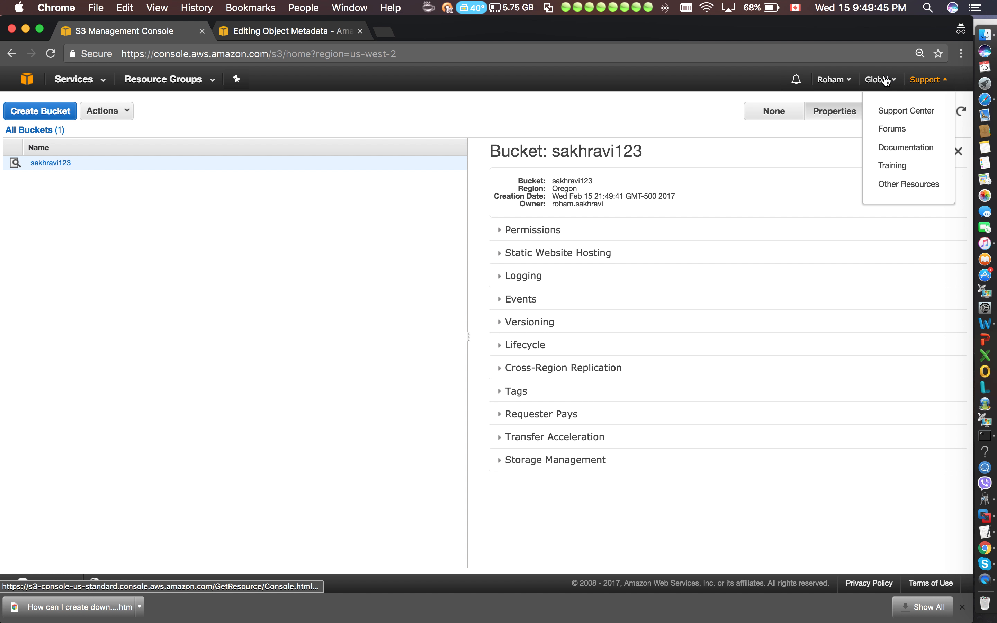
- In the new bucket, add FunnyWinter.jpg from the Desktop to an upload and go on to its storage details
mouse_move(879, 83)
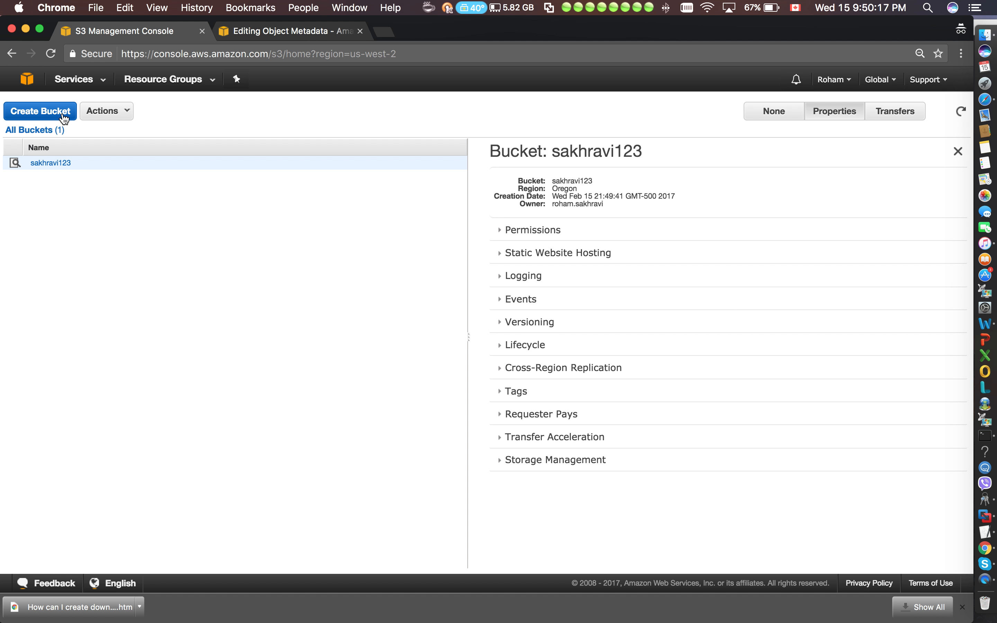
click(65, 164)
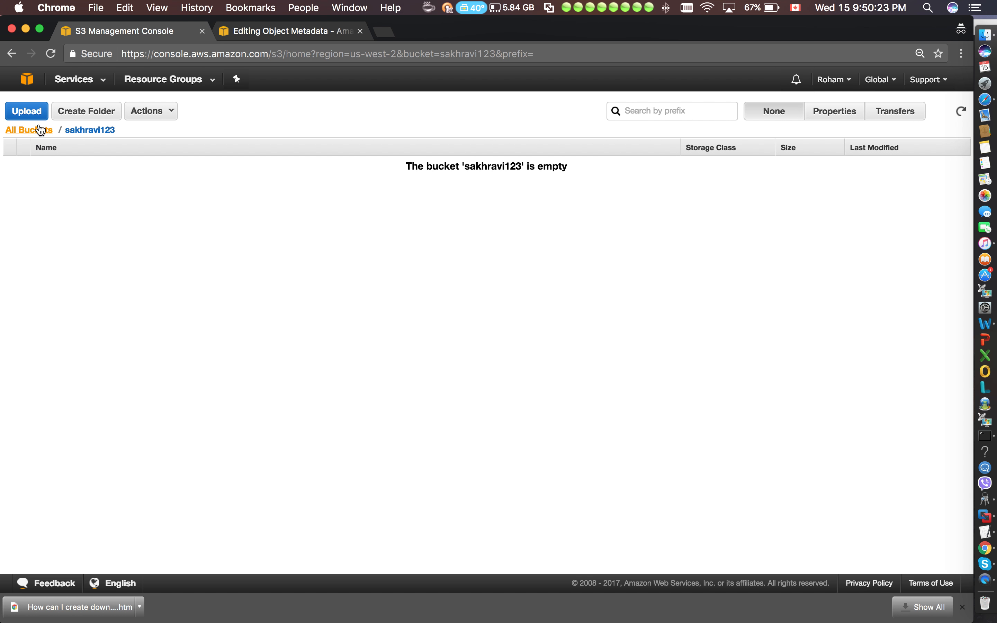
click(26, 111)
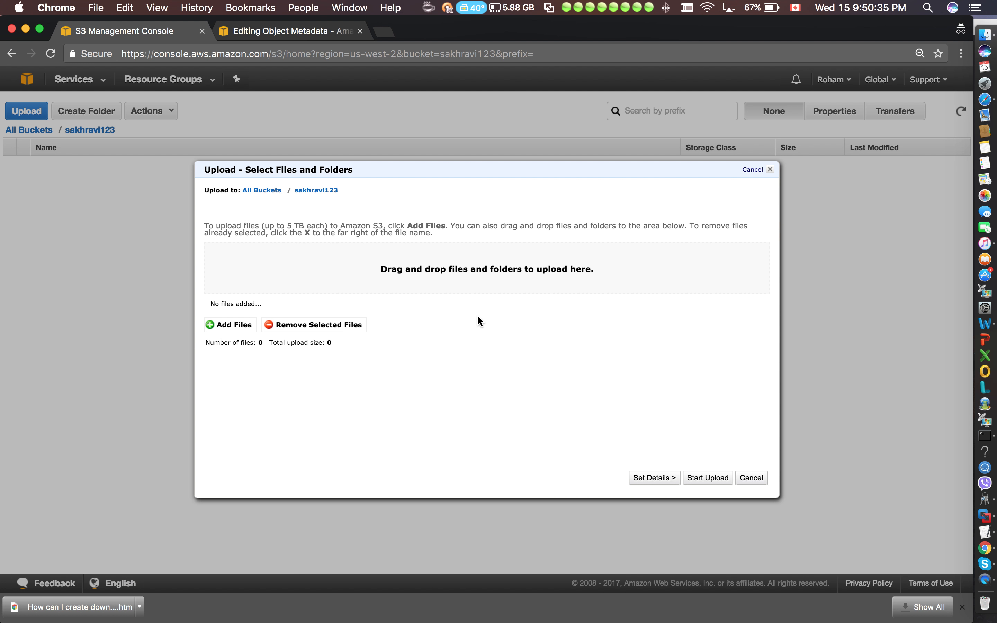
click(247, 329)
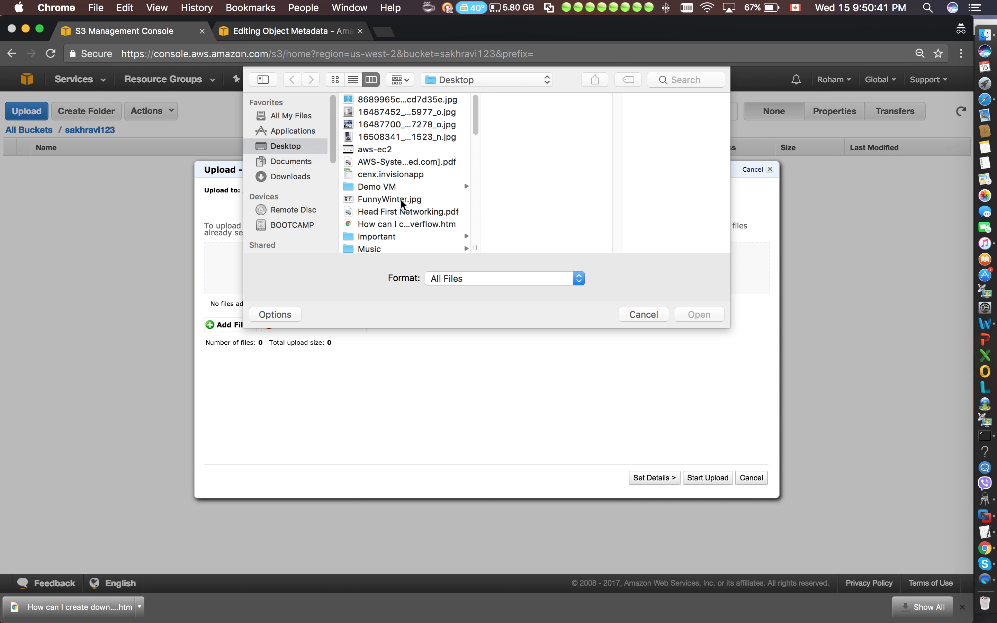
click(401, 200)
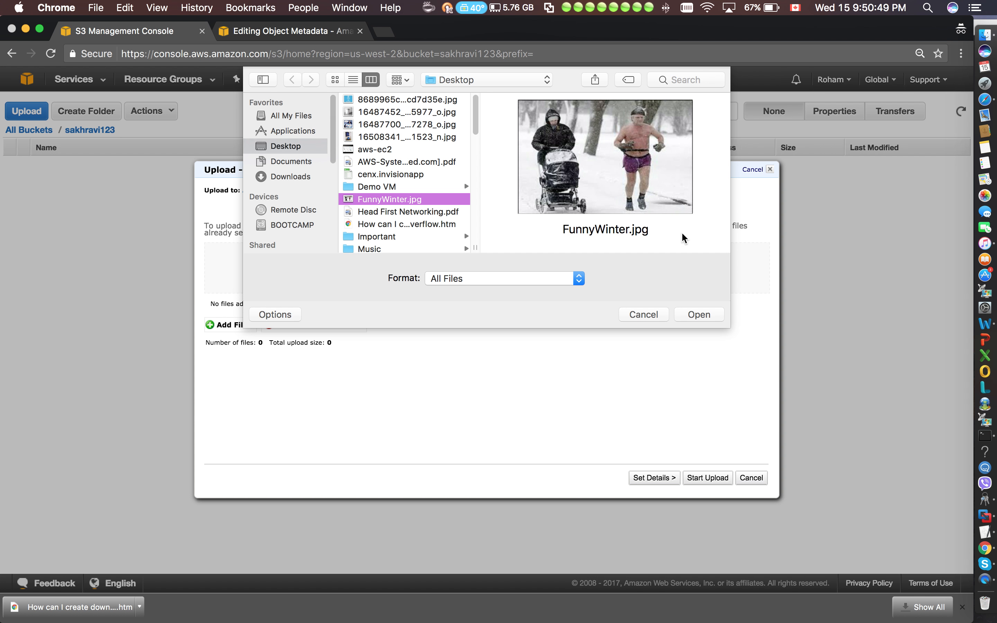
click(708, 315)
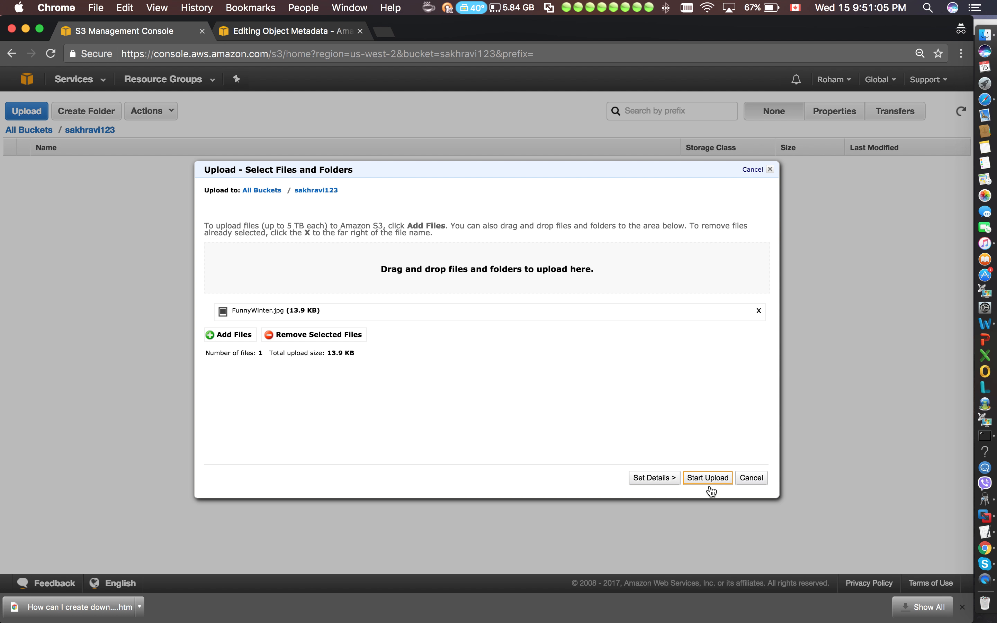
click(659, 479)
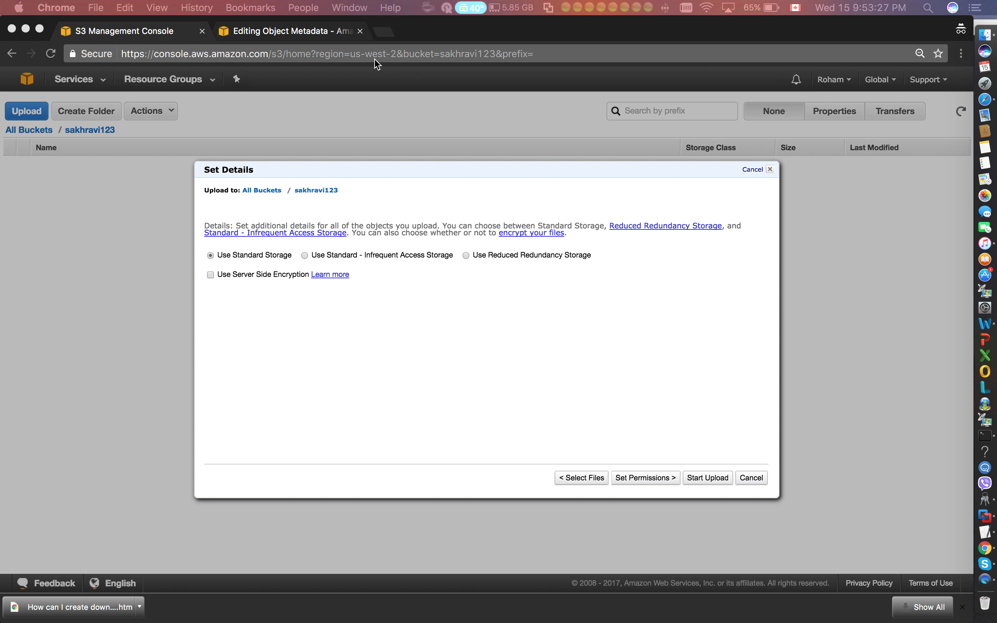
- Close the object metadata page, search the web for "aws calculator" in a new tab, and open the Amazon Web Services Simple Monthly Calculator
click(360, 30)
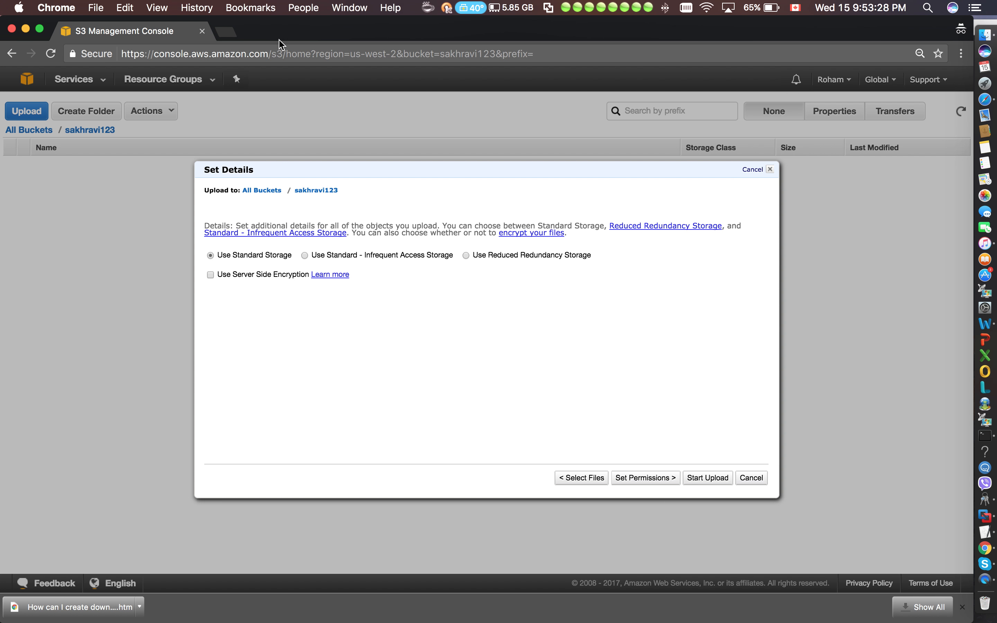
click(229, 33)
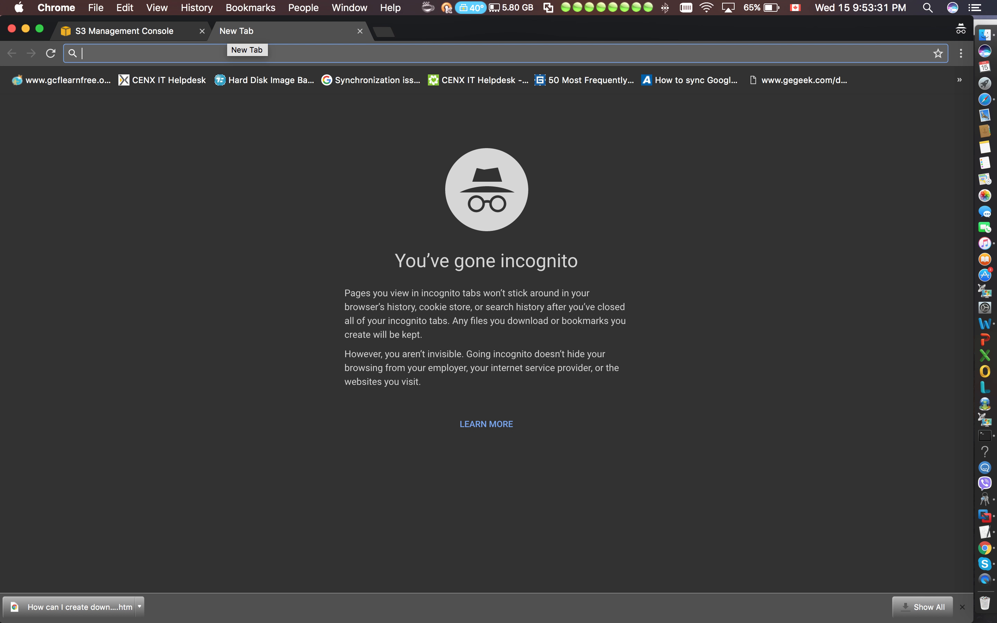
text(aws cal)
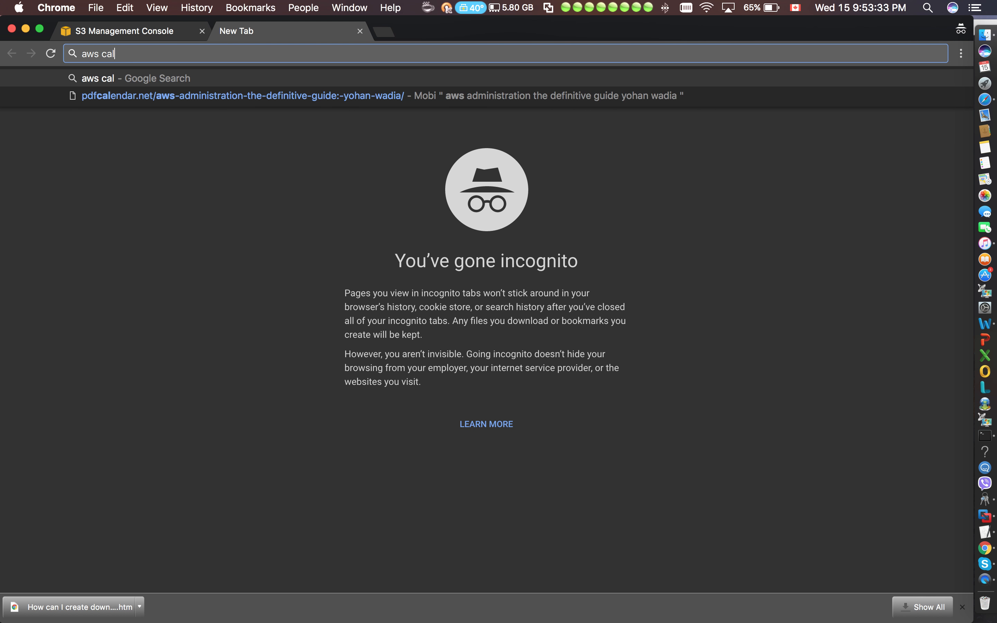
text(culator)
key(Return)
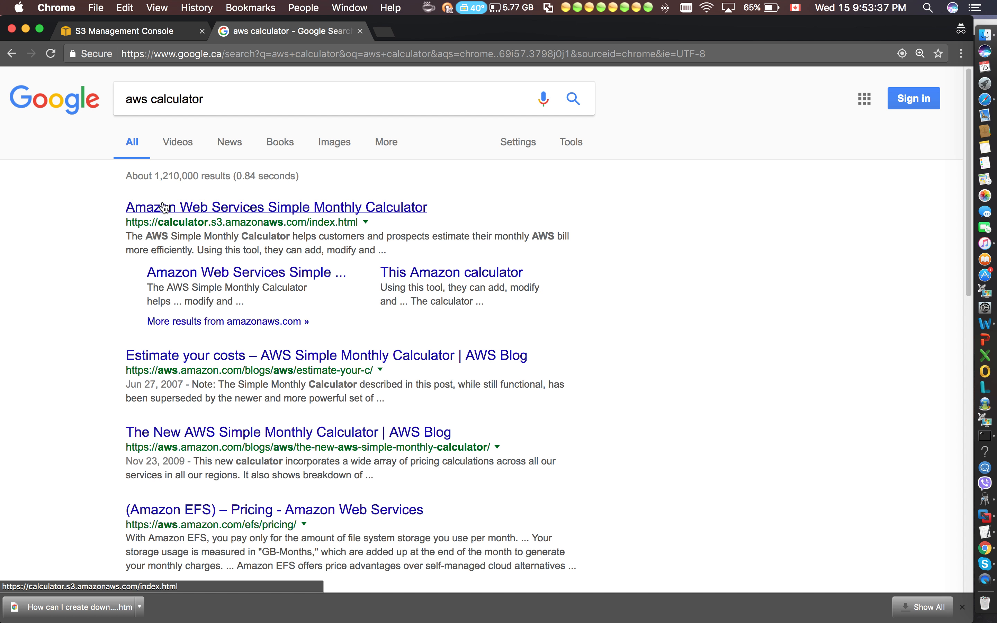
click(165, 208)
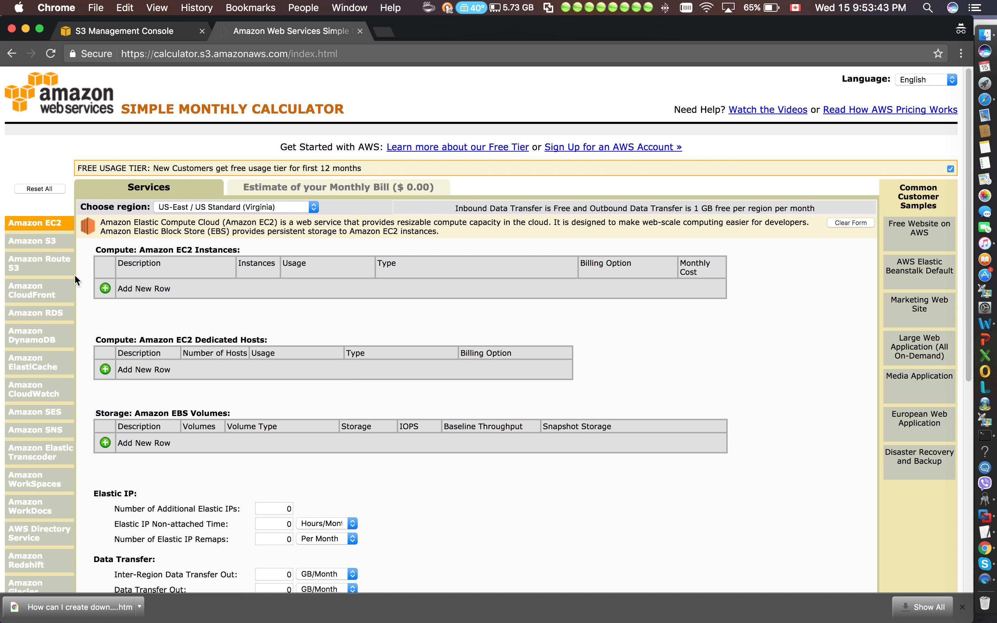
- Show the calculator's Amazon S3 form and review its Standard, Infrequent Access and Reduced Redundancy storage sections
click(41, 242)
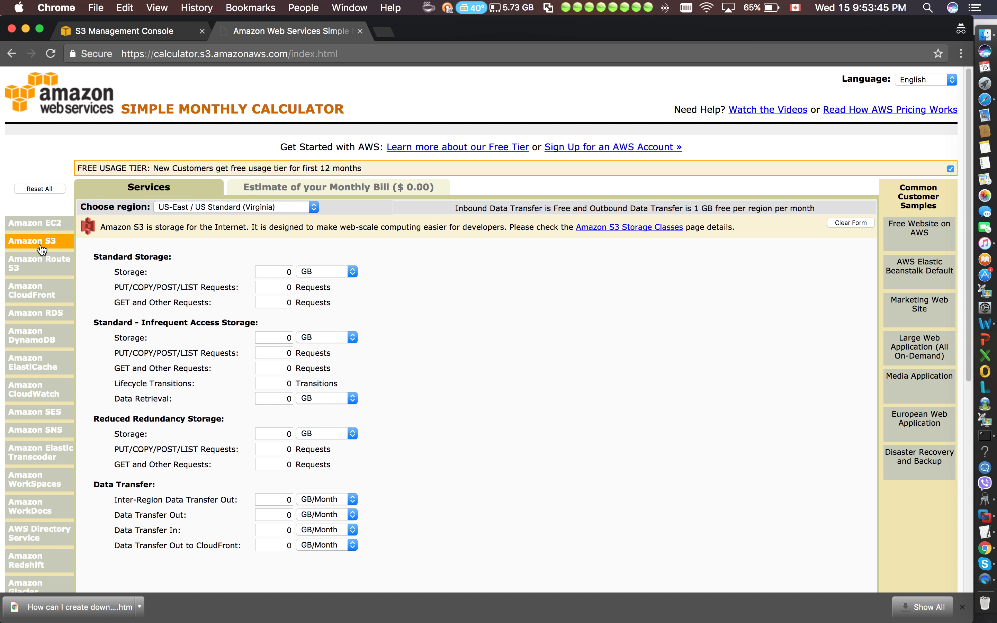
scroll(450, 316, down, 3)
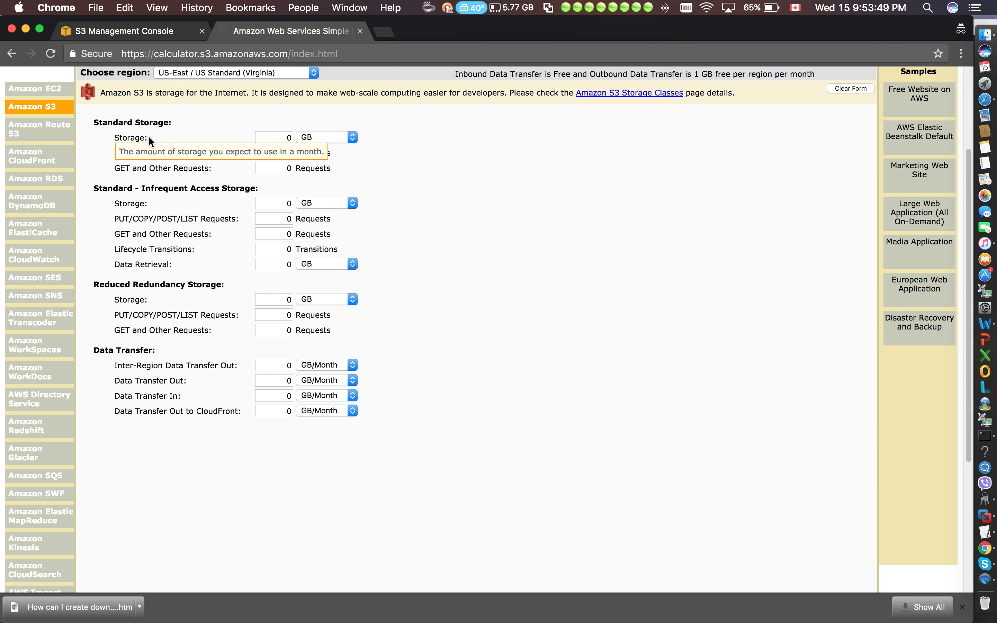
drag(168, 123, 93, 124)
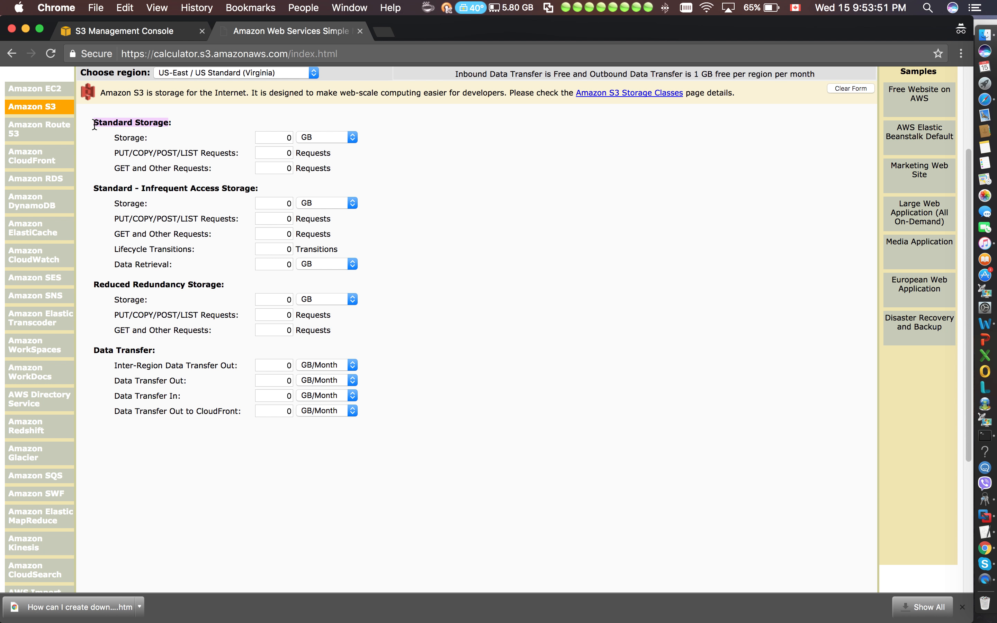
drag(258, 194, 143, 190)
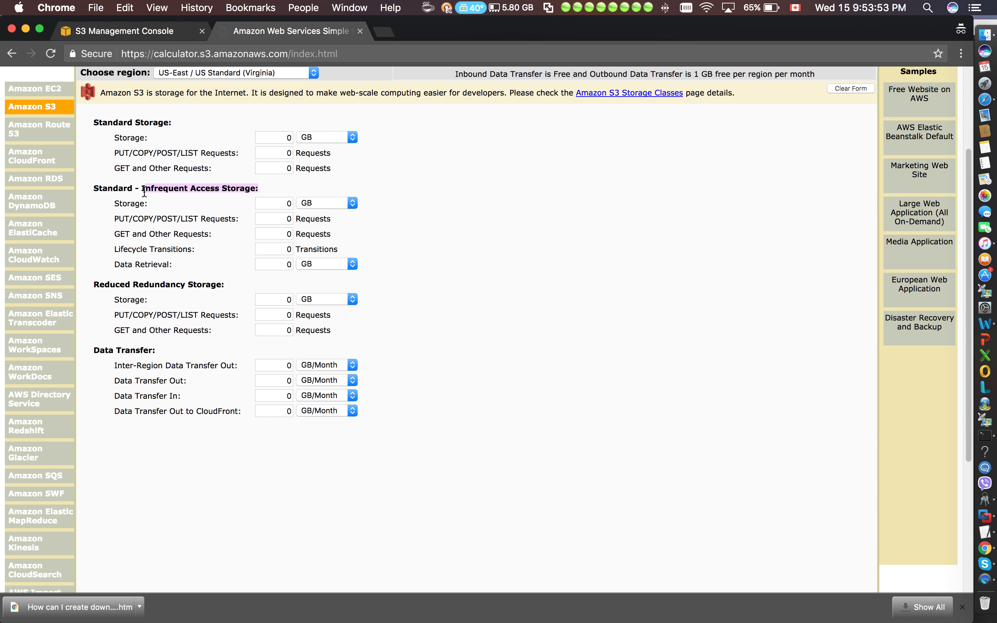
drag(222, 286, 127, 285)
click(520, 233)
scroll(456, 245, up, 5)
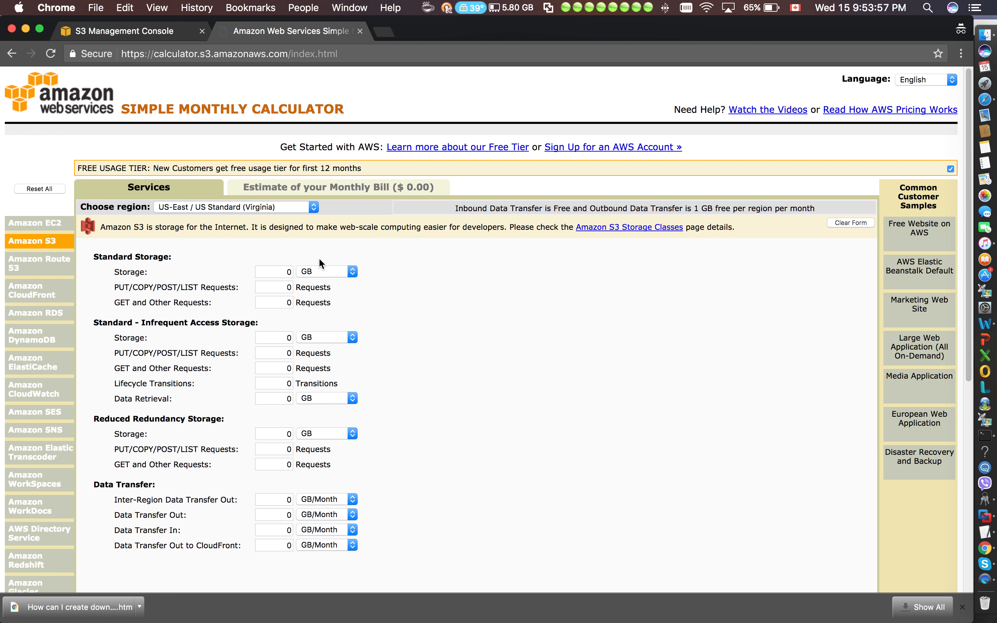
- Set the Standard Storage amount to 1000 GB in the S3 form and show the monthly bill estimate
click(286, 270)
text(1)
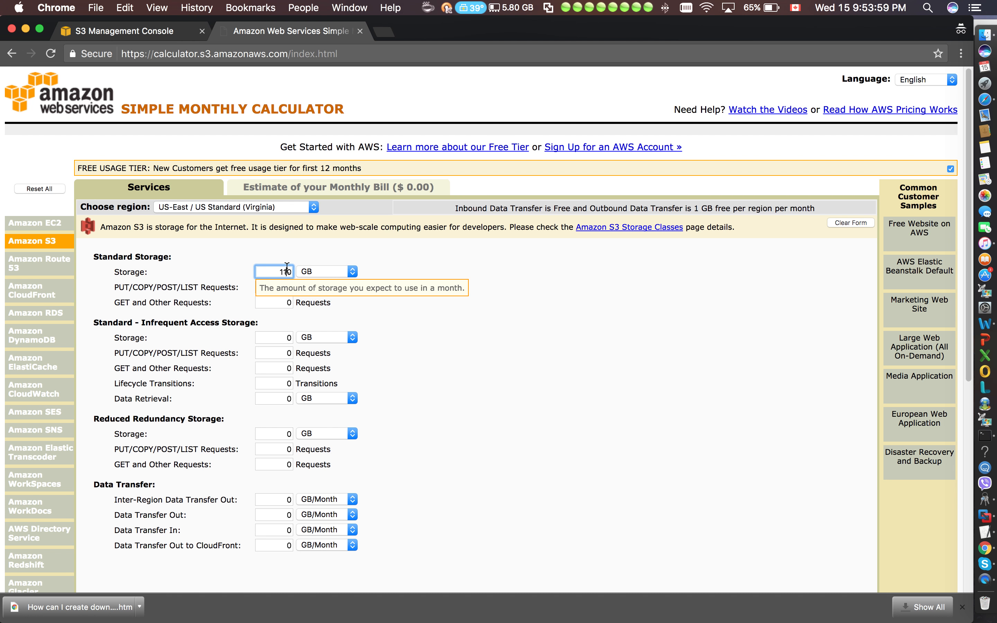
text(00)
click(554, 307)
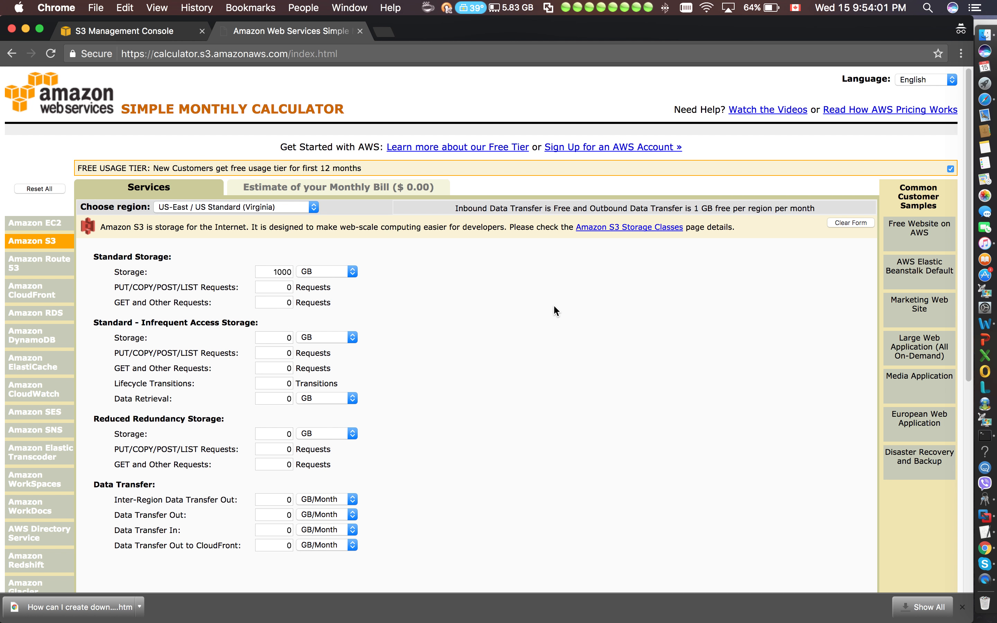
click(442, 189)
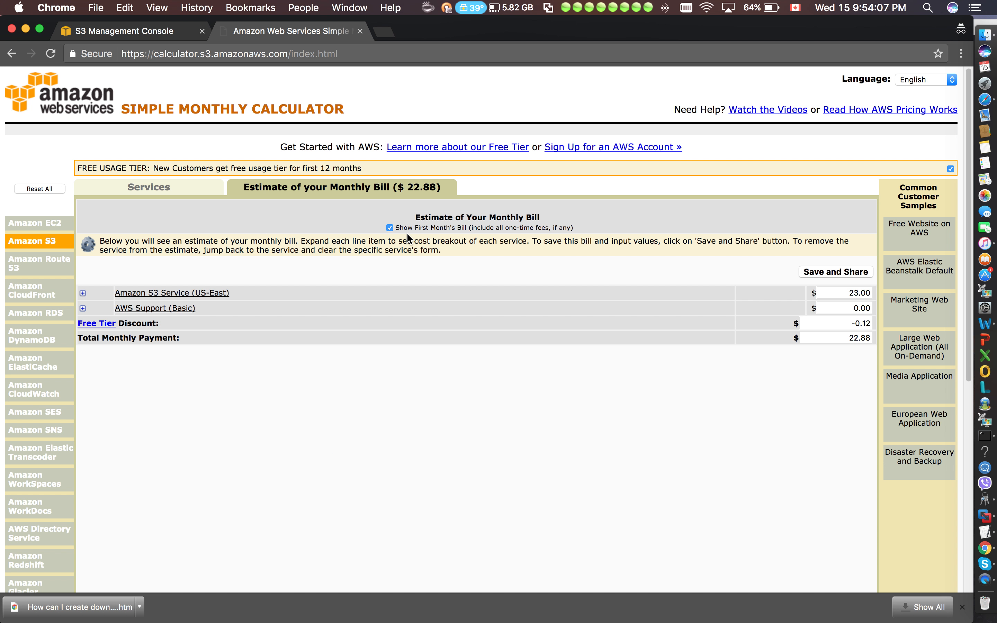
- Back in the S3 form, clear the Standard Storage amount and set the Standard - Infrequent Access storage to 1000 GB
click(148, 192)
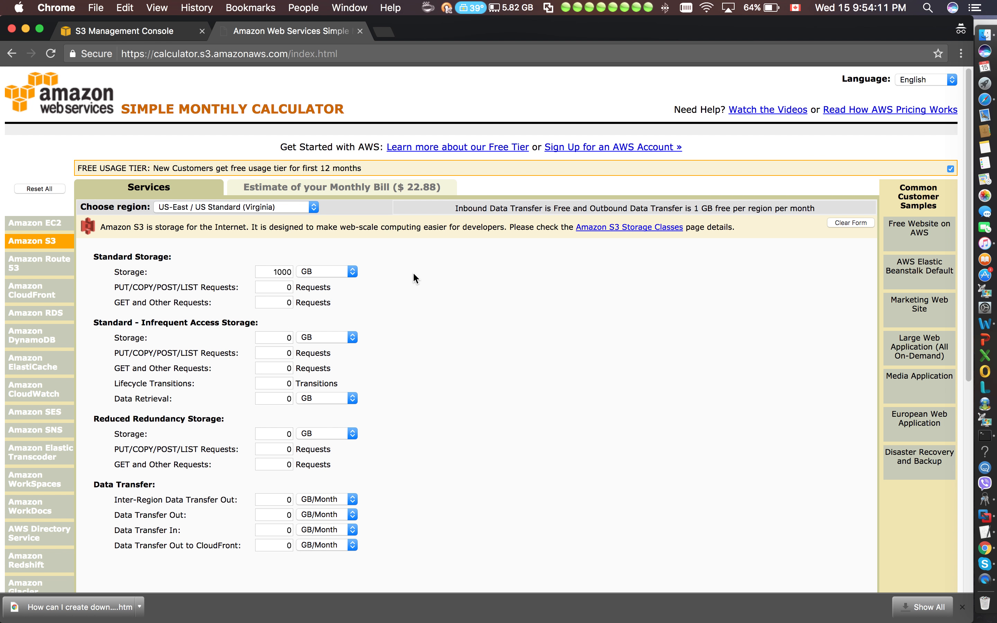
double_click(287, 273)
key(BackSpace)
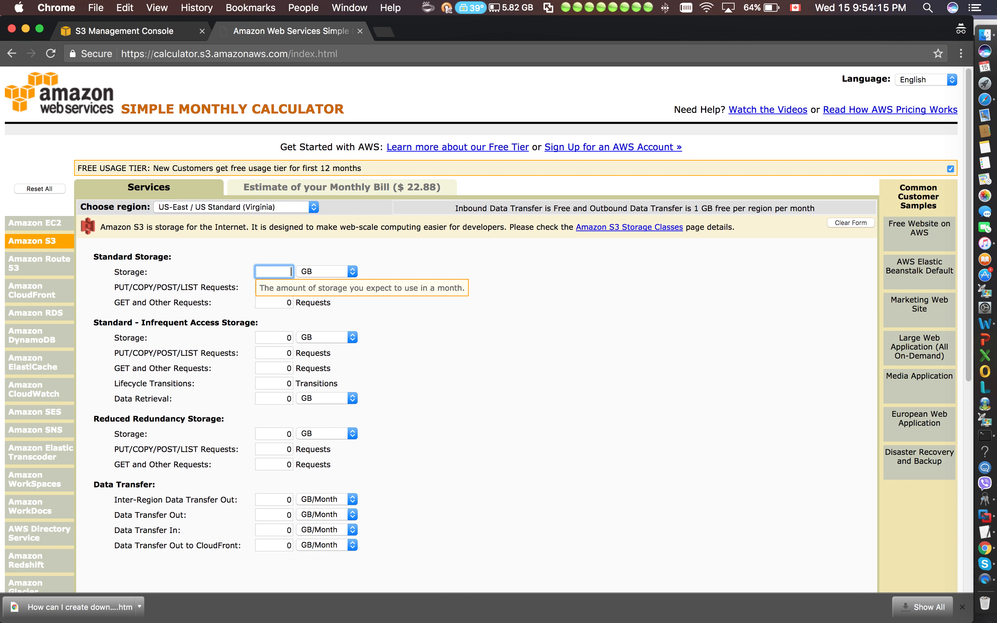
key(super+Tab)
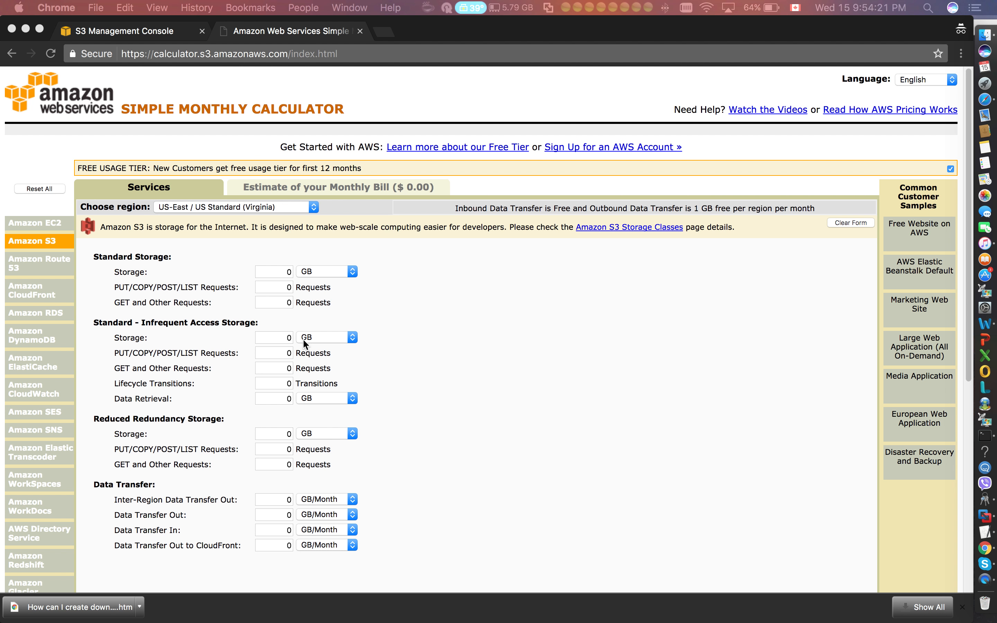
click(280, 336)
click(282, 338)
text(1000)
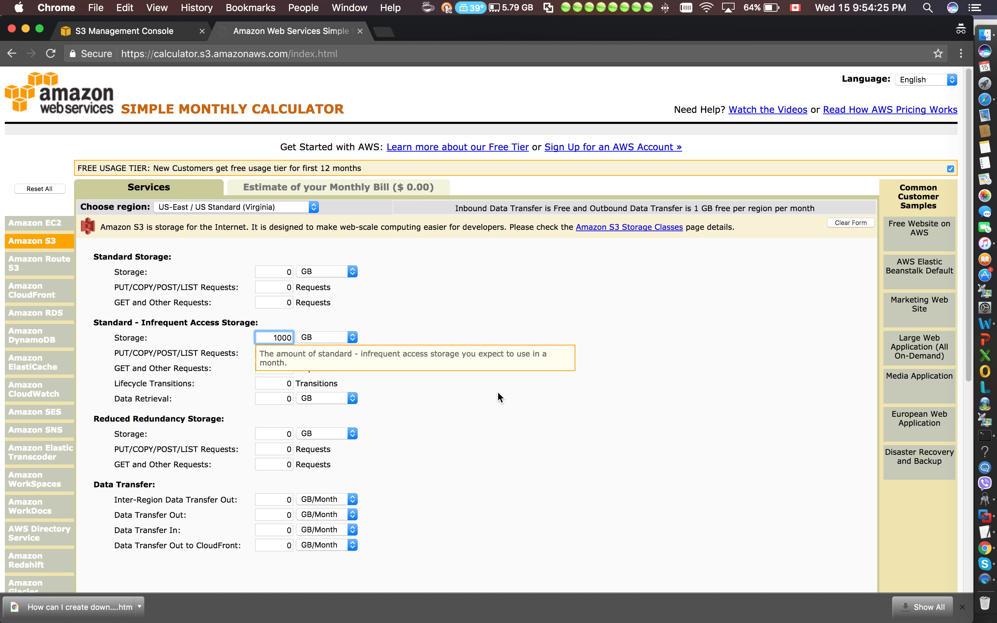
click(497, 391)
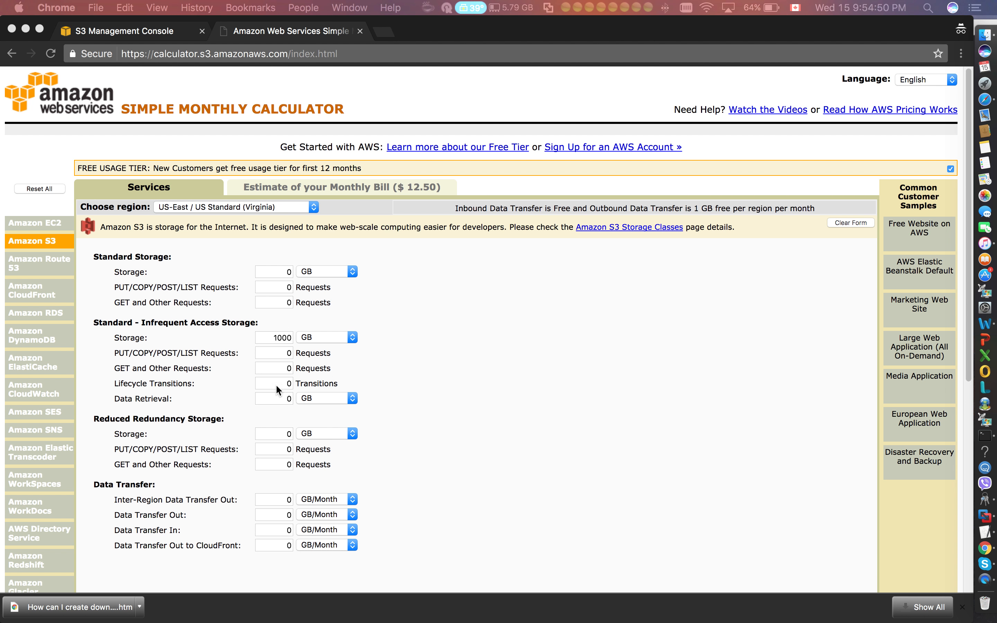
- Clear the Standard - Infrequent Access storage amount and set the Reduced Redundancy storage to 1000 GB
click(282, 338)
key(BackSpace)
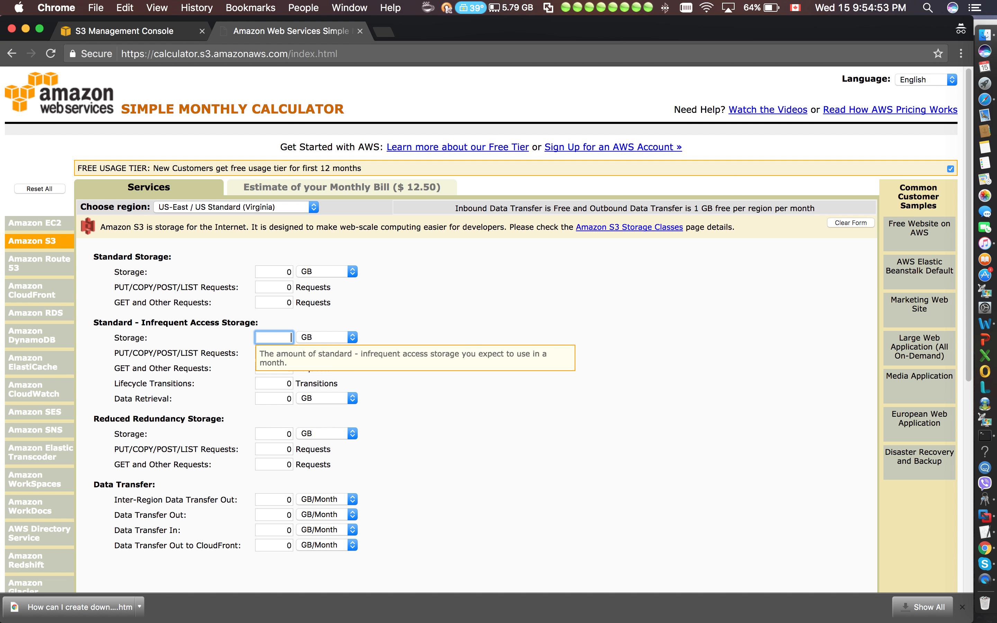
click(283, 431)
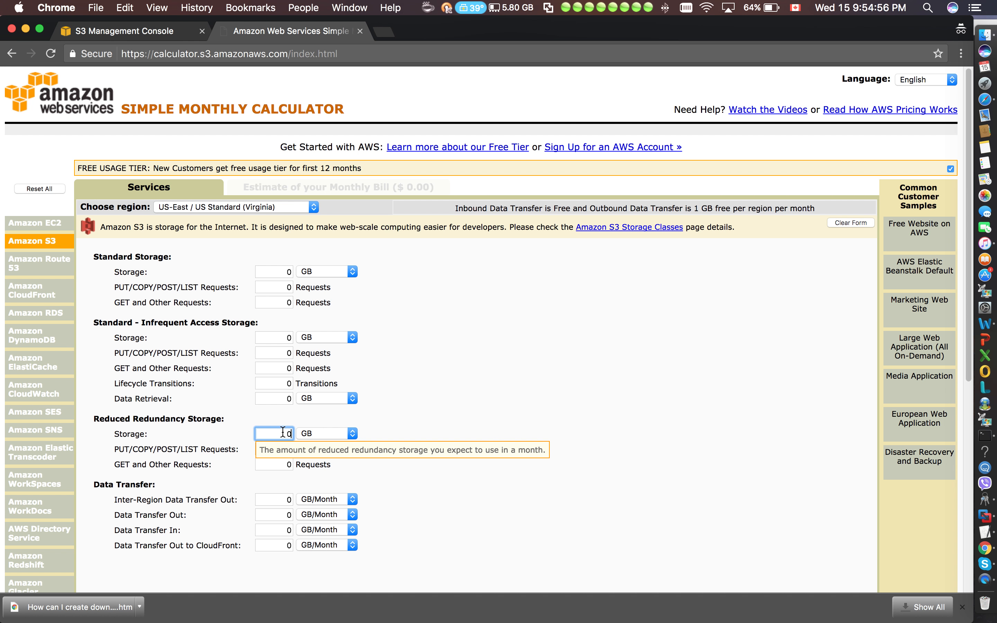
text(100)
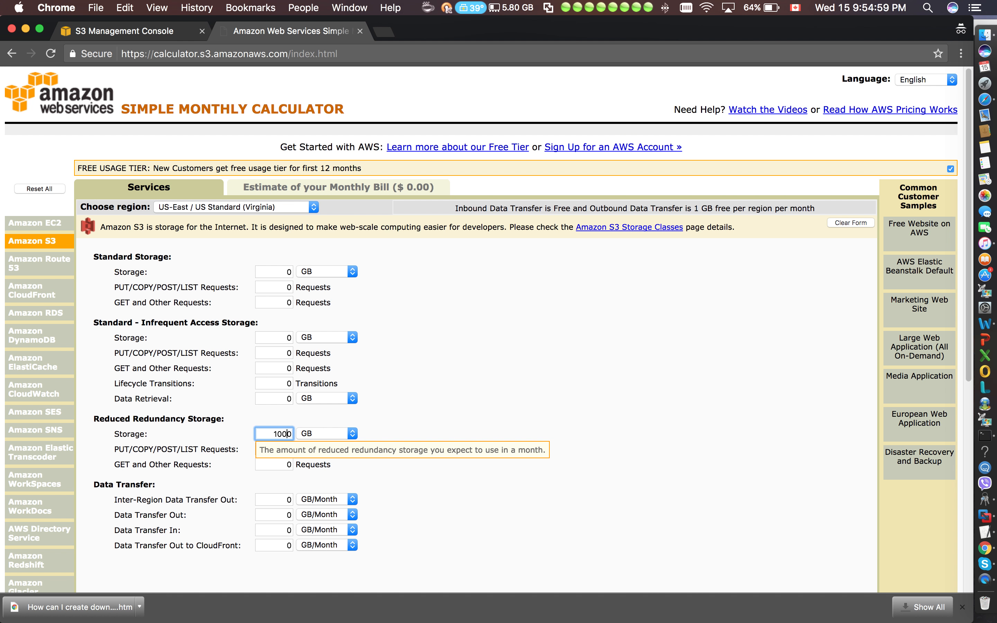
click(408, 402)
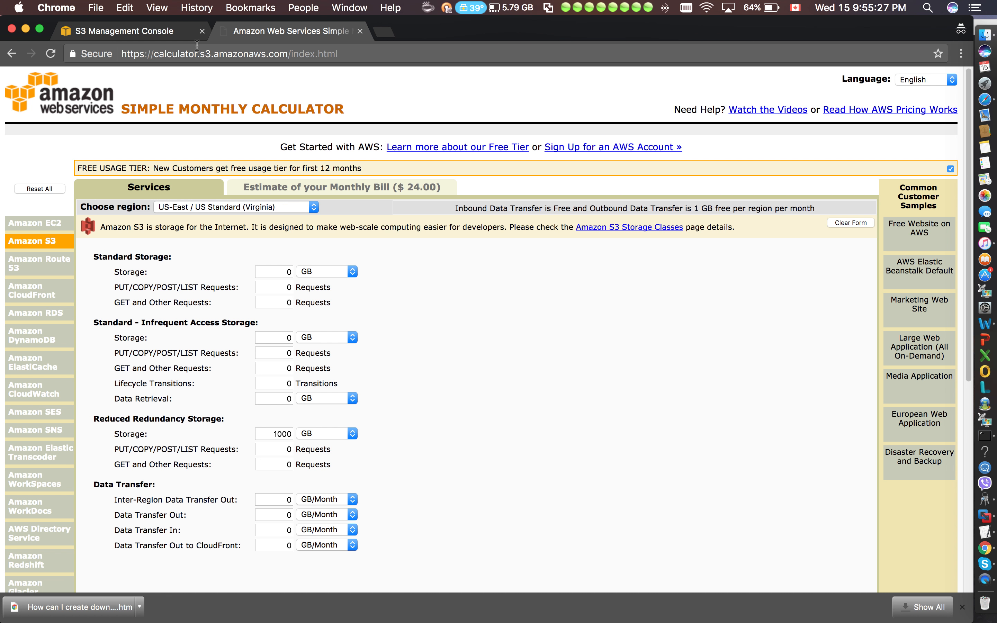
- Return to the S3 upload's details and examine the server-side encryption key options, leaving encryption off
click(161, 37)
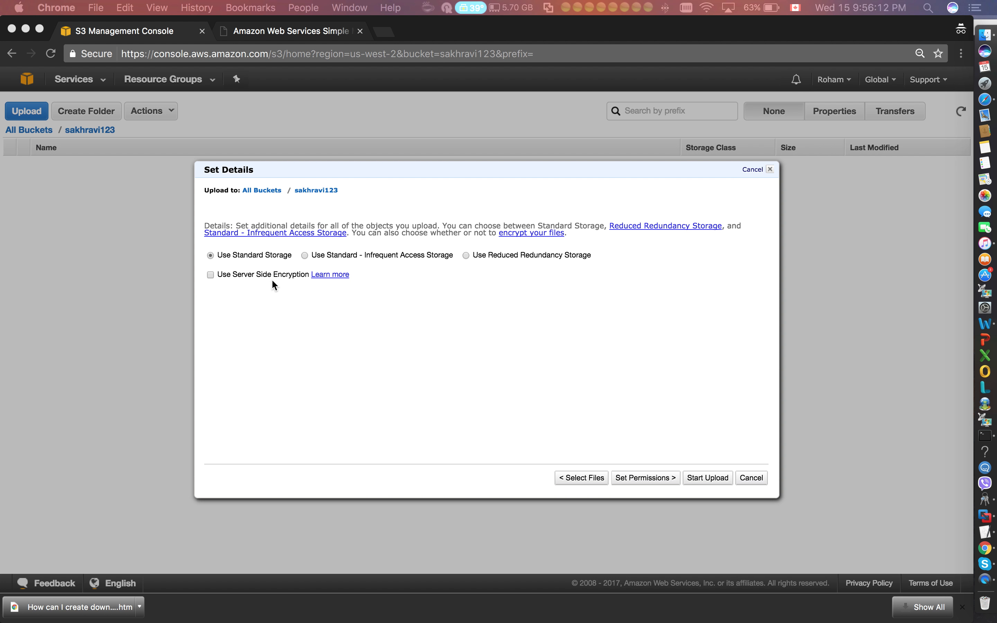
click(211, 274)
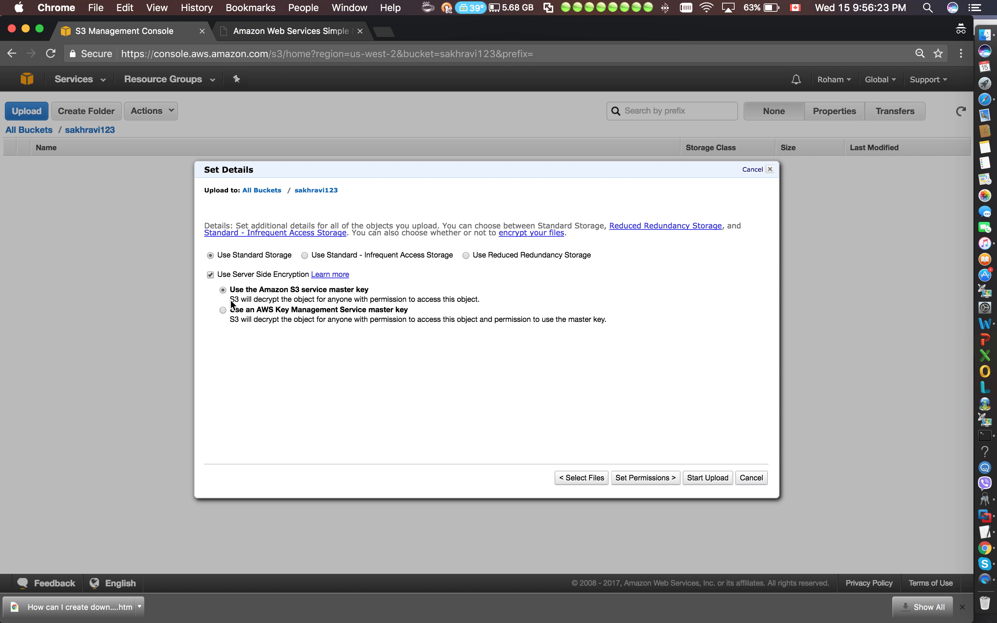
click(212, 277)
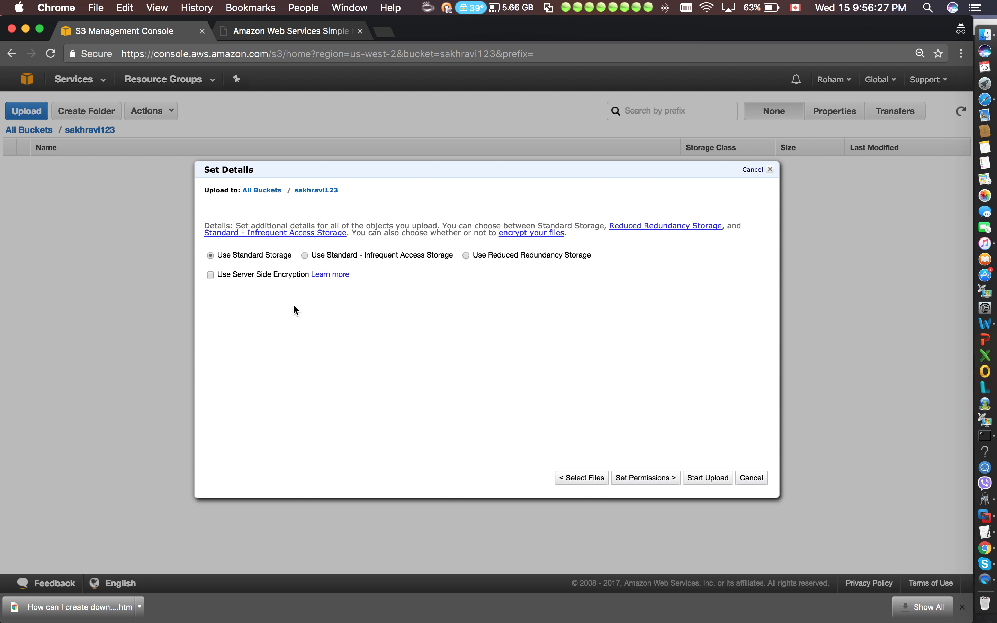
click(210, 275)
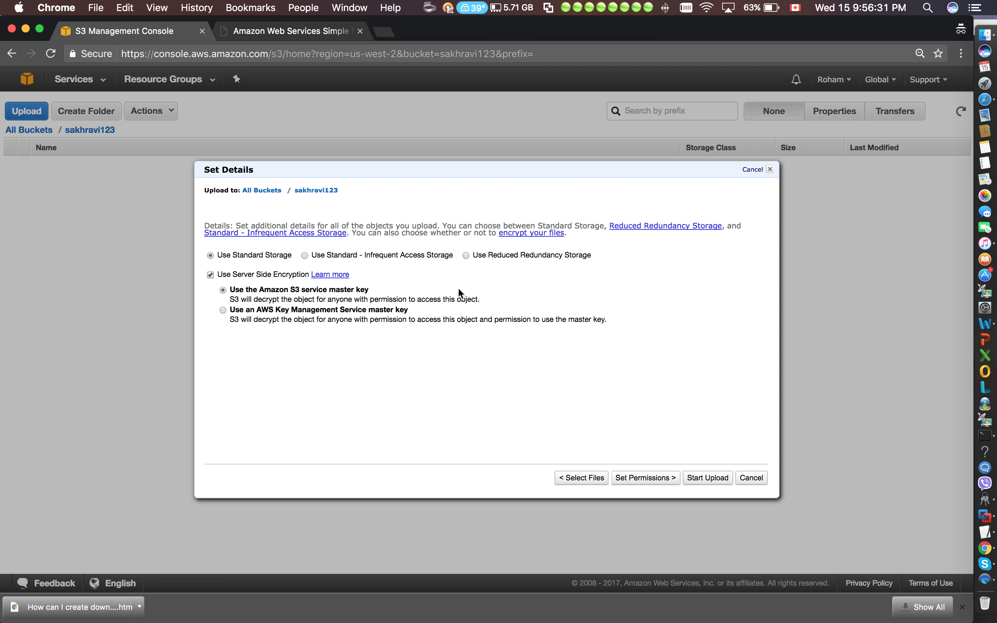
click(210, 275)
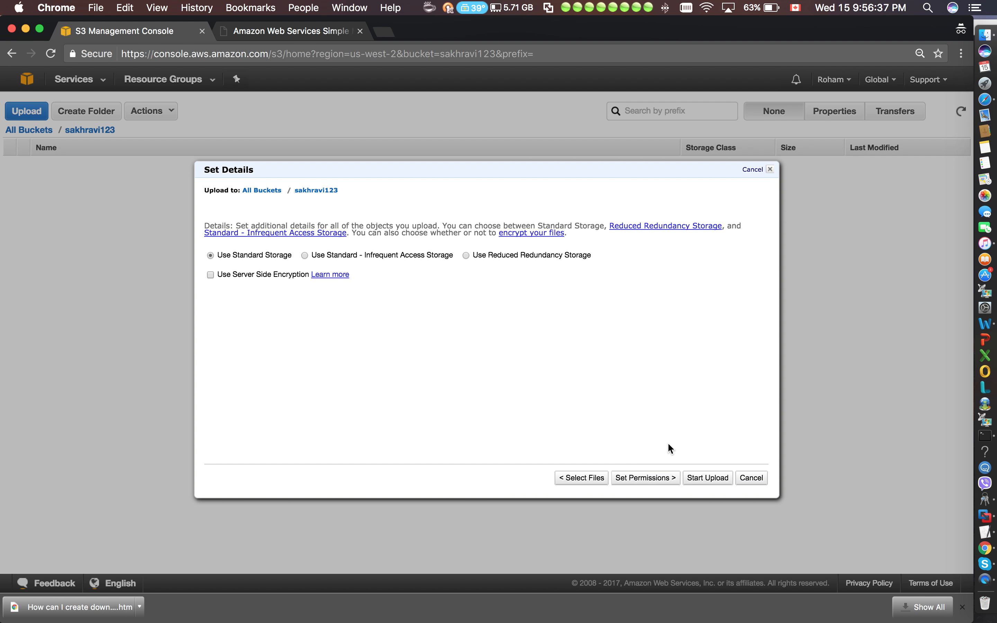
- Go on to the upload's permissions and grant Everyone the Open/Download permission
click(647, 478)
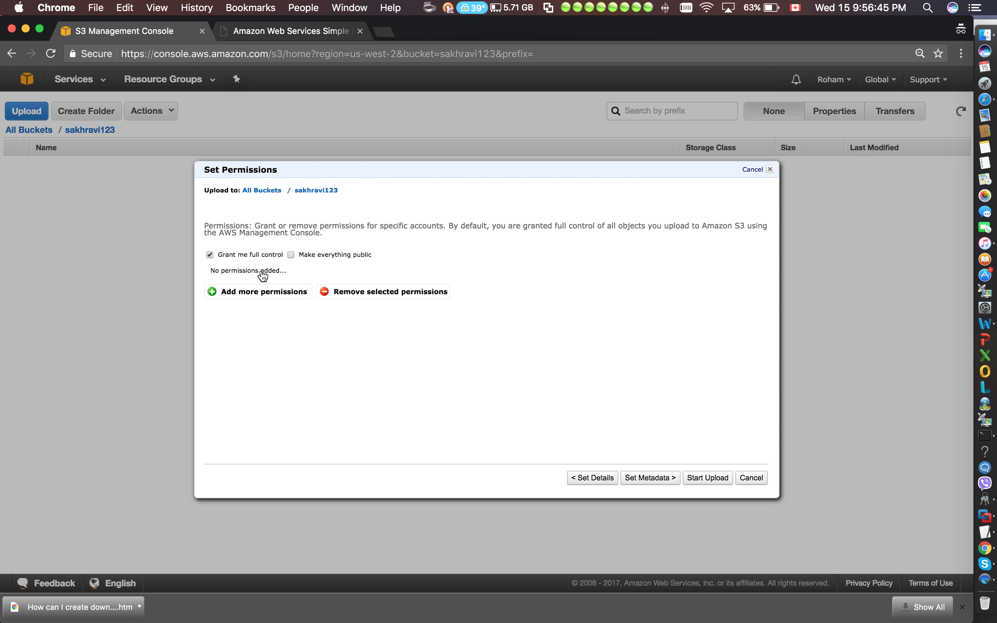
click(256, 292)
click(282, 281)
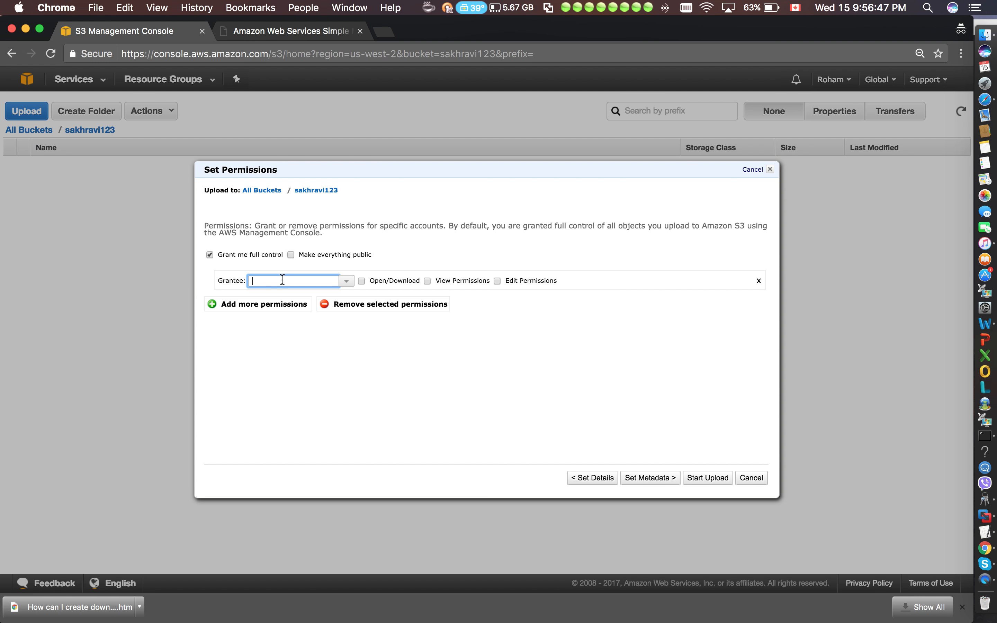
text(every)
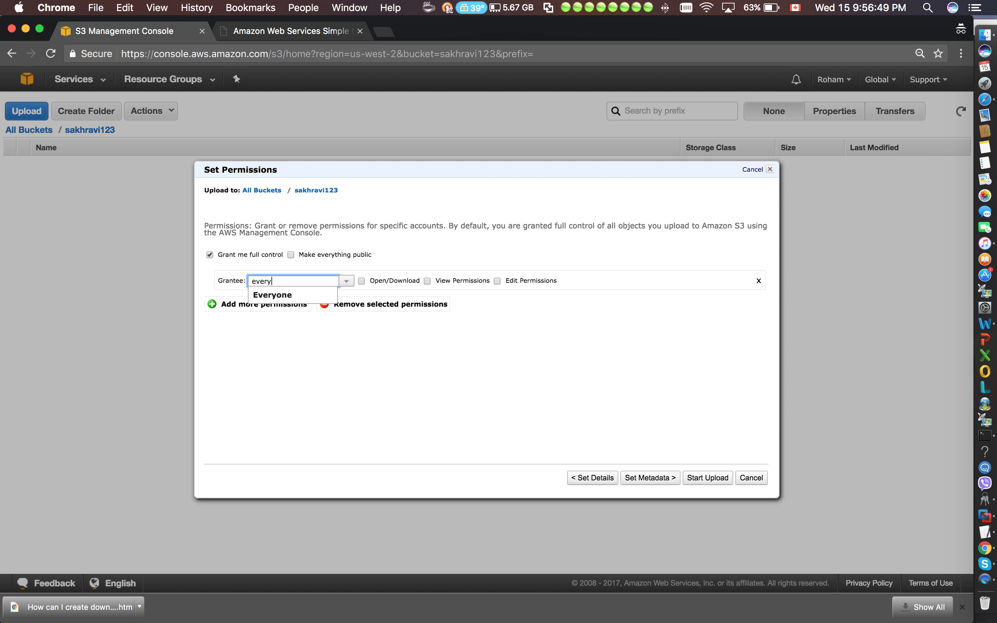
click(301, 296)
click(347, 282)
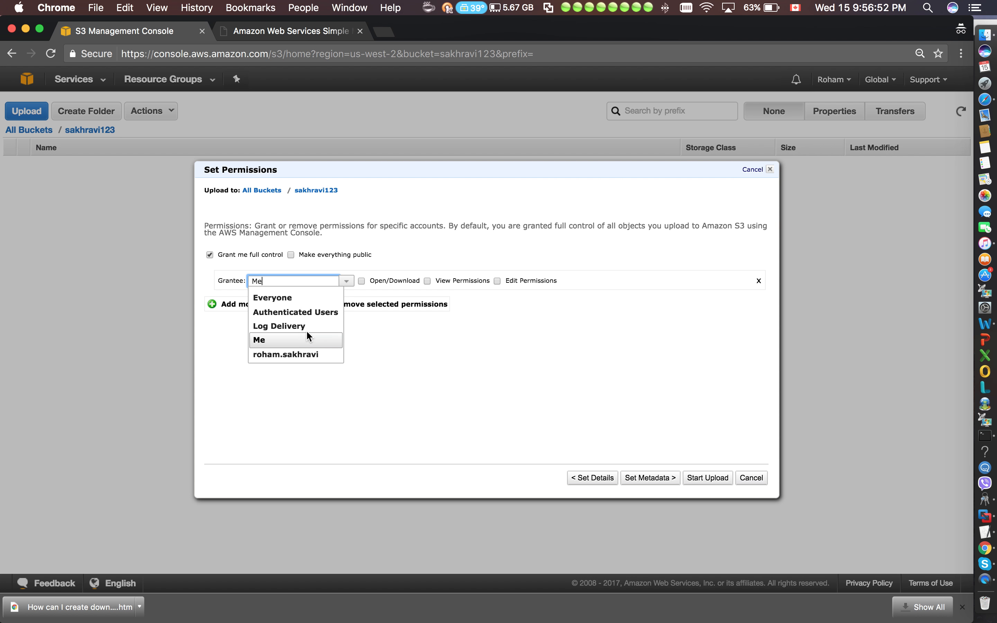
click(295, 298)
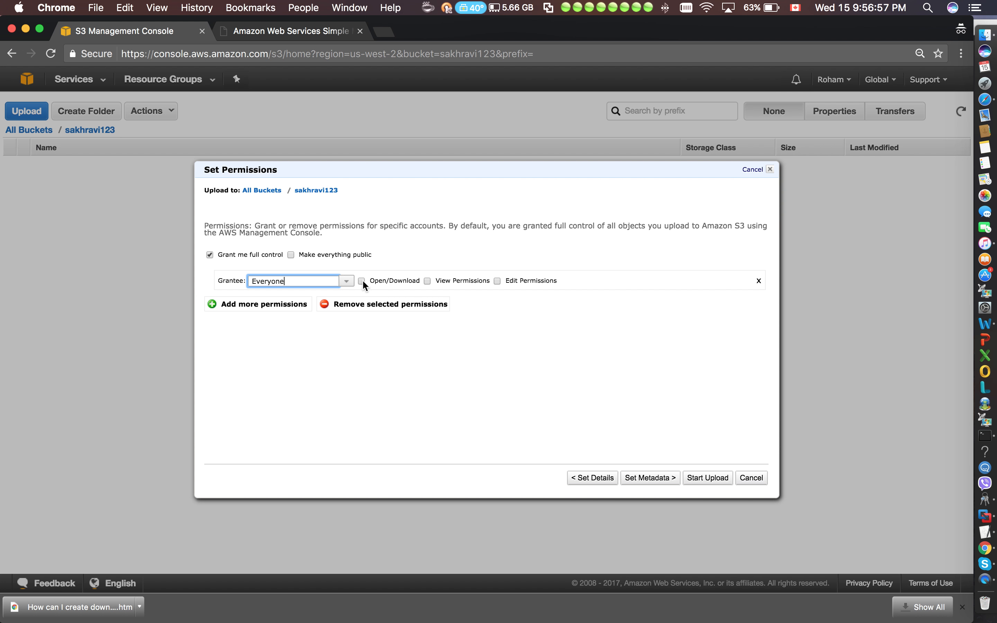
click(361, 281)
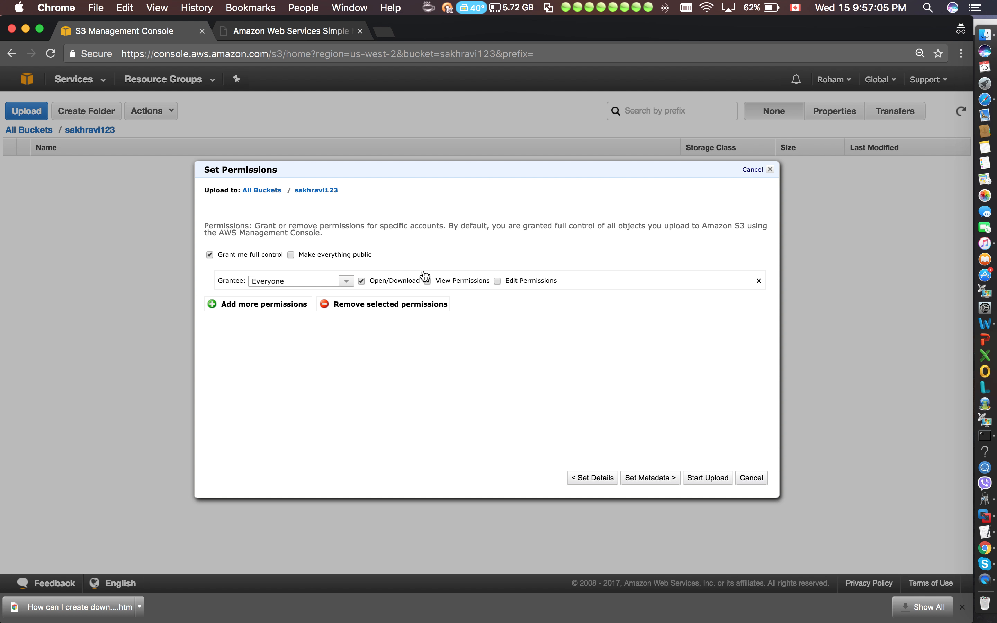
- Add Content-Type metadata with the value image/jpeg to the upload and start uploading the file
click(651, 478)
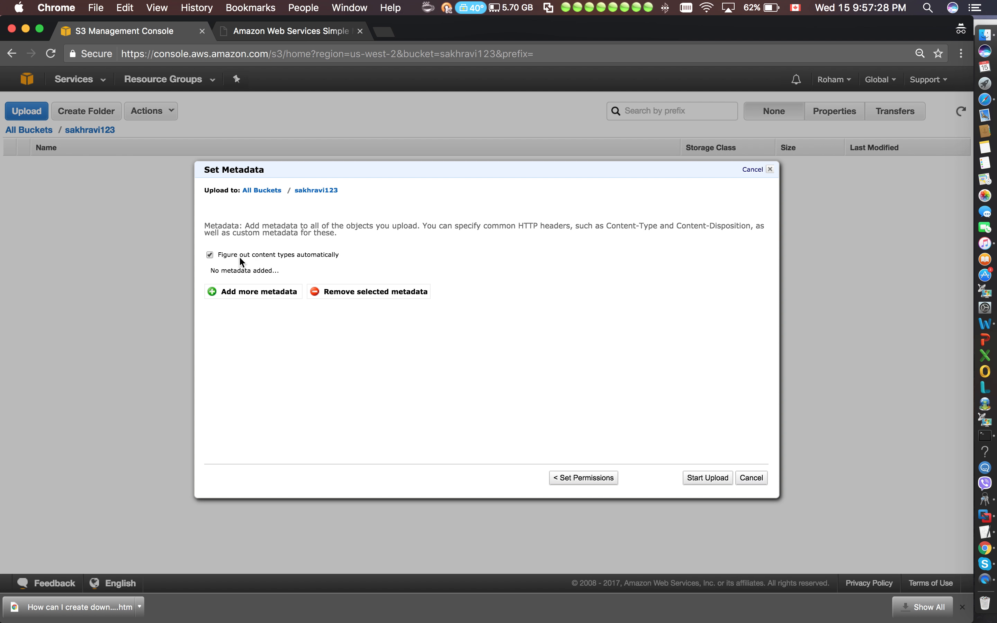
click(258, 293)
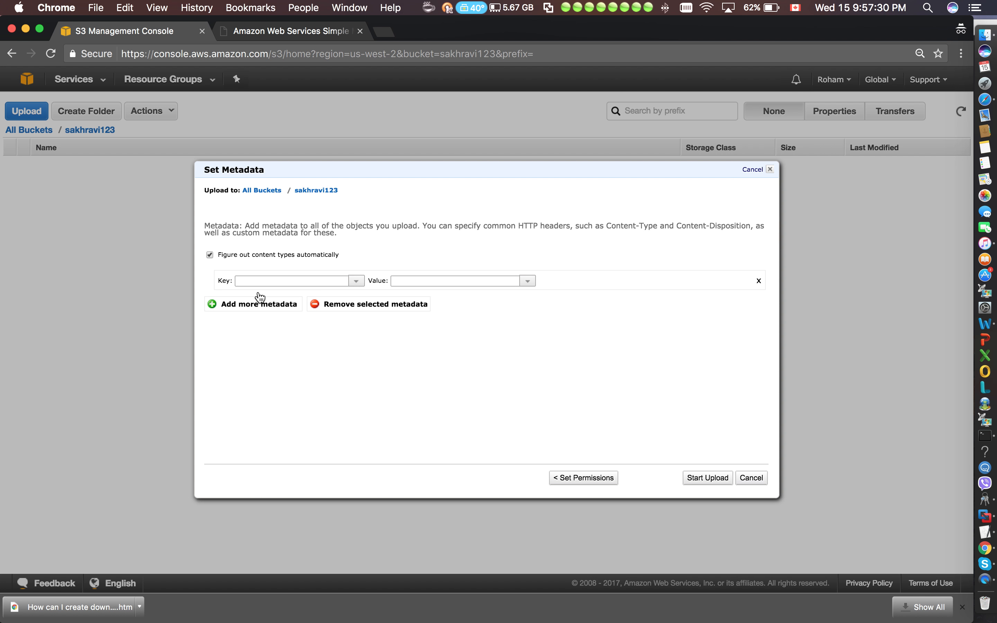
click(357, 283)
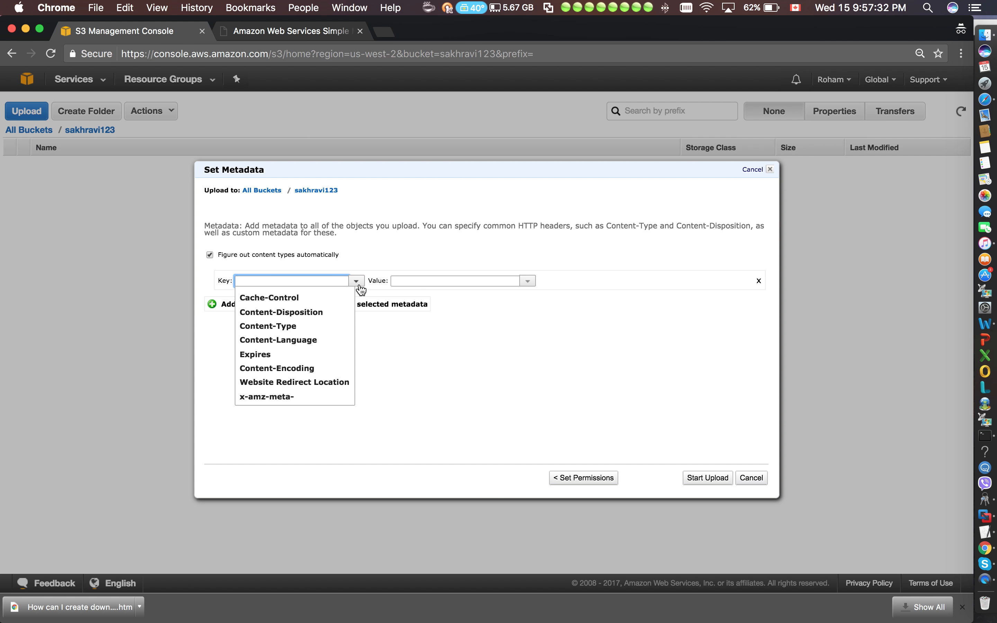
click(318, 327)
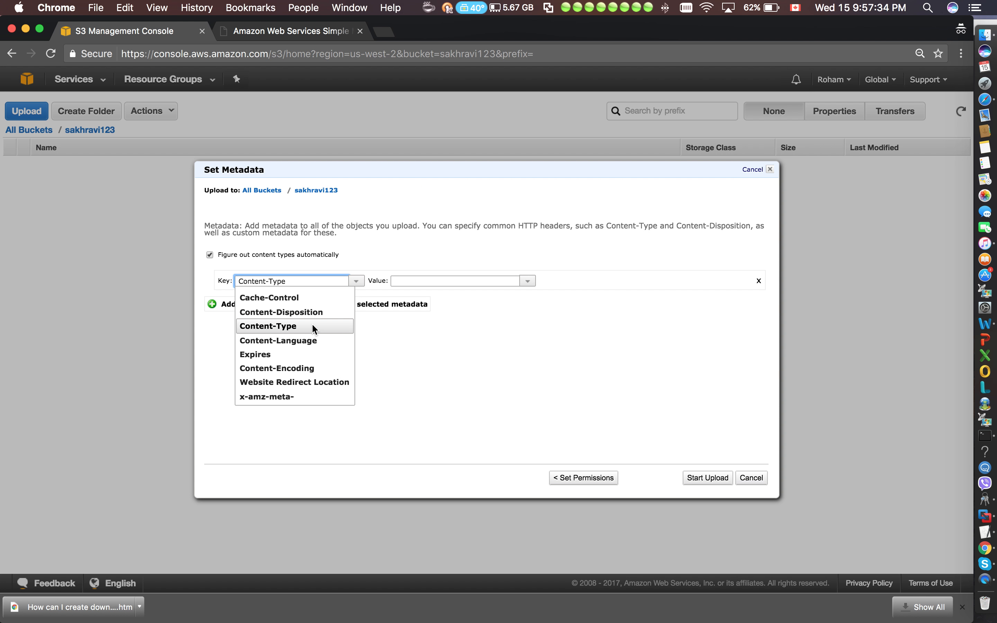
click(312, 325)
click(527, 281)
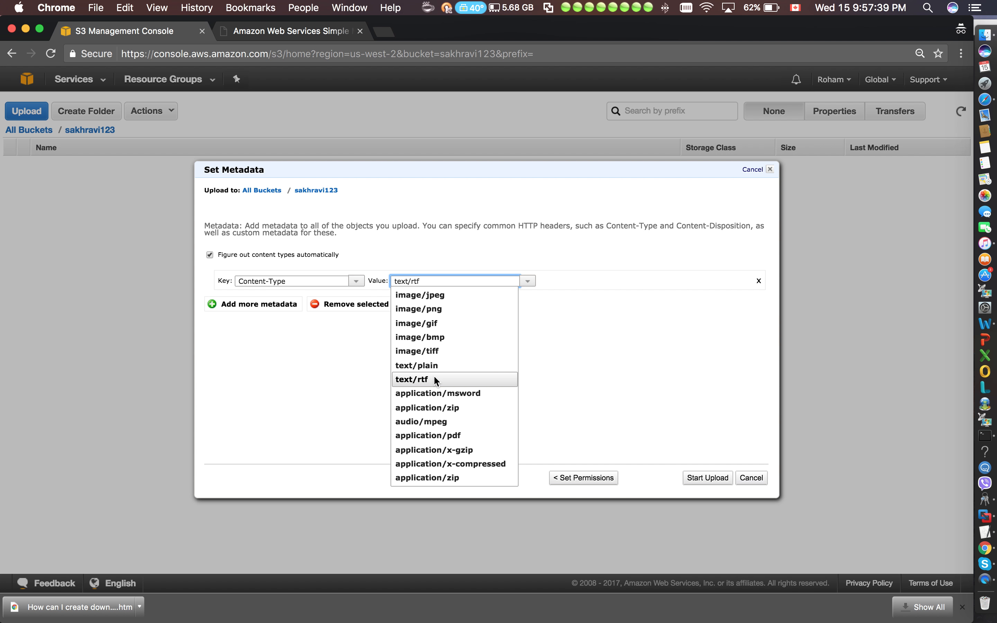
click(451, 294)
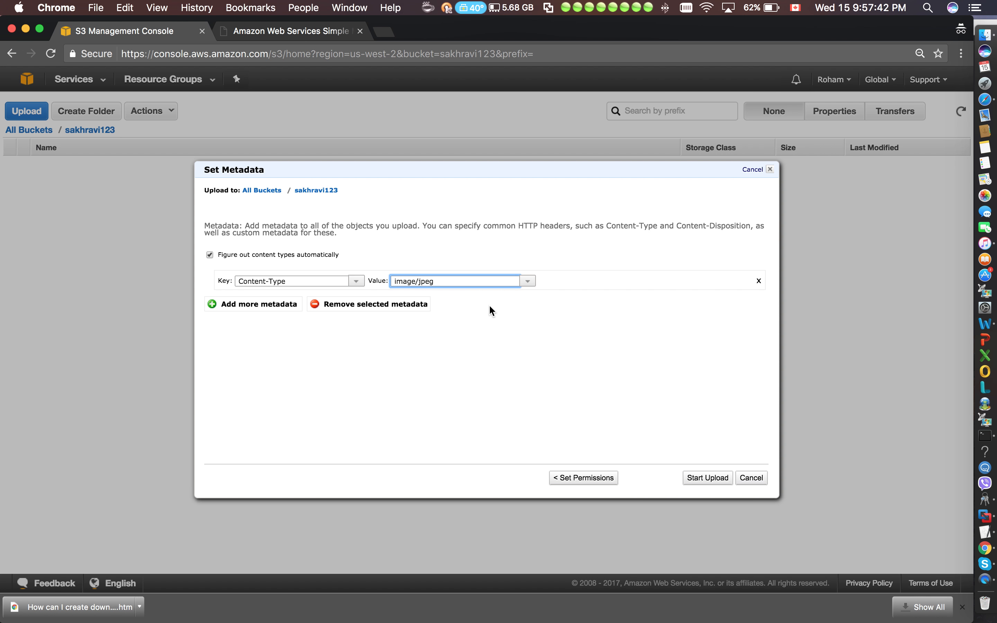
click(726, 482)
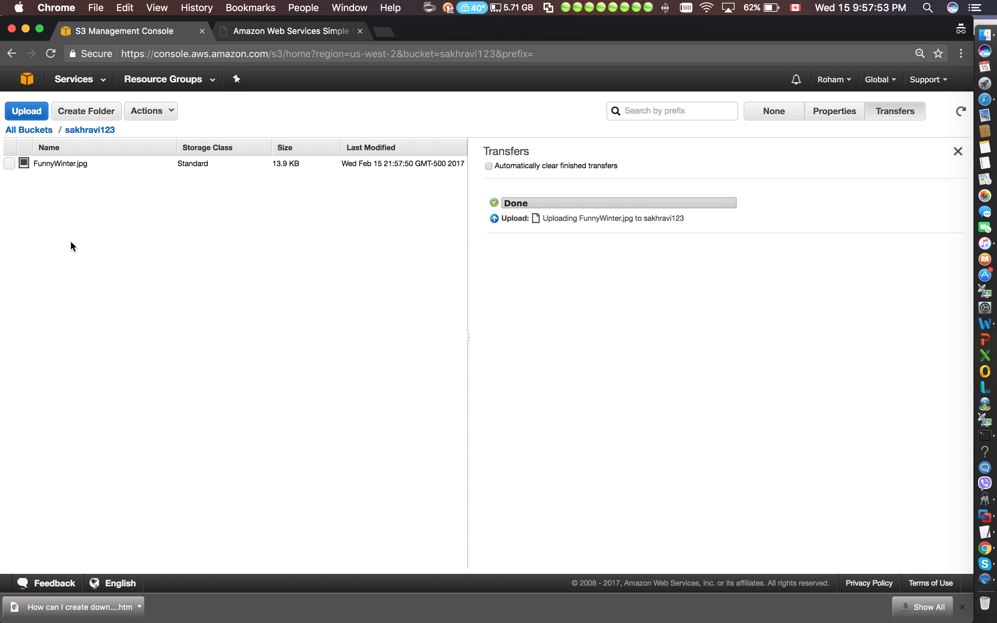
- Make the uploaded FunnyWinter.jpg public and confirm the change
click(78, 169)
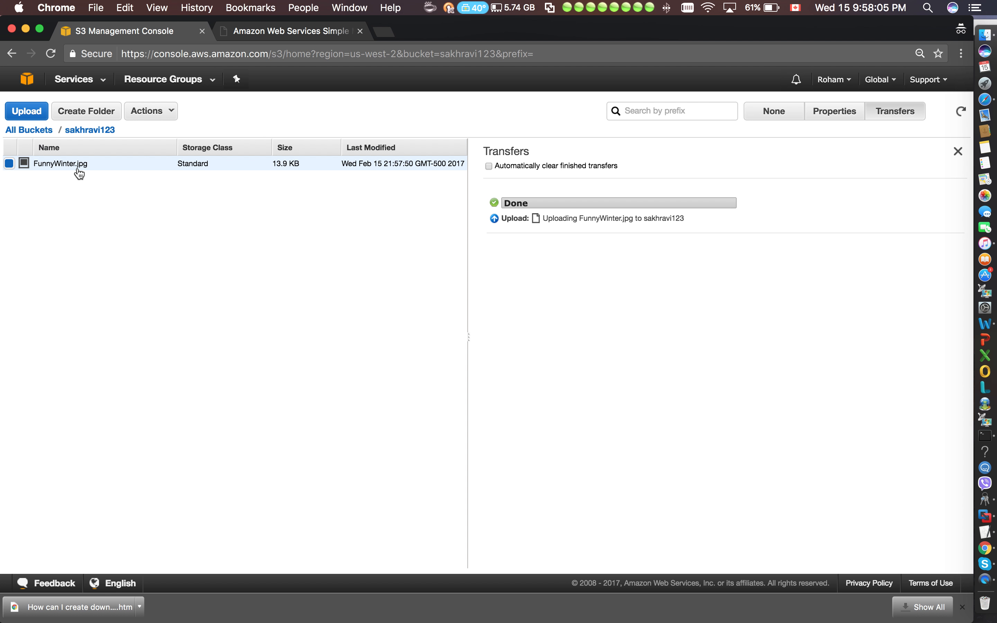
right_click(79, 169)
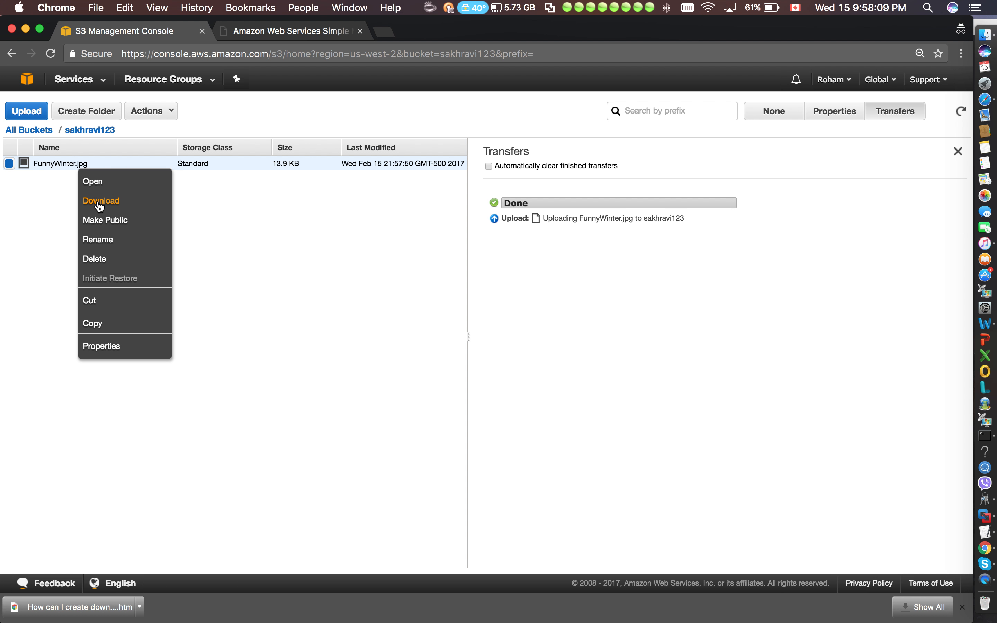
click(105, 223)
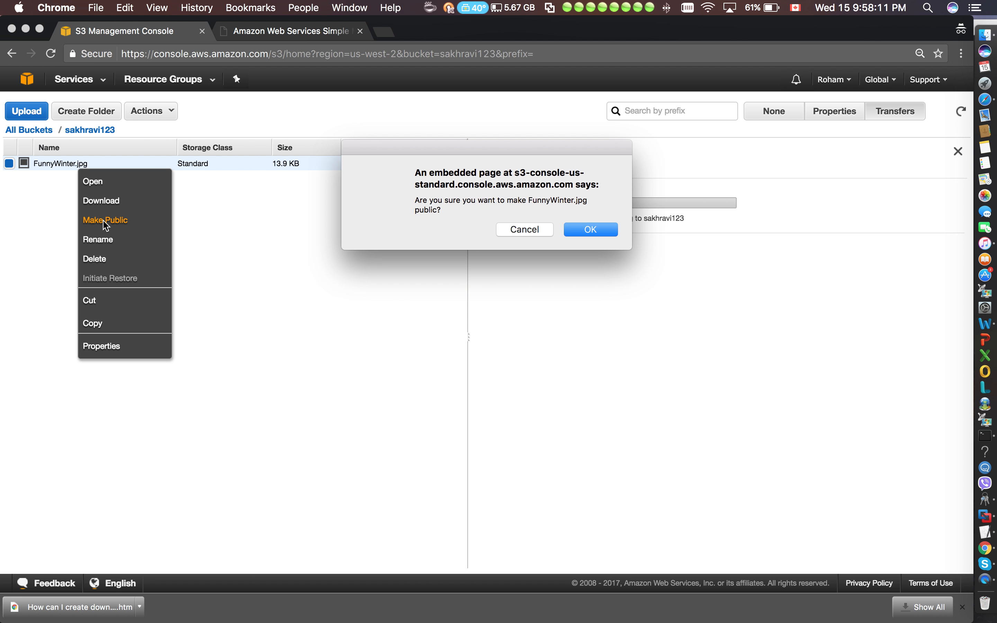
click(592, 229)
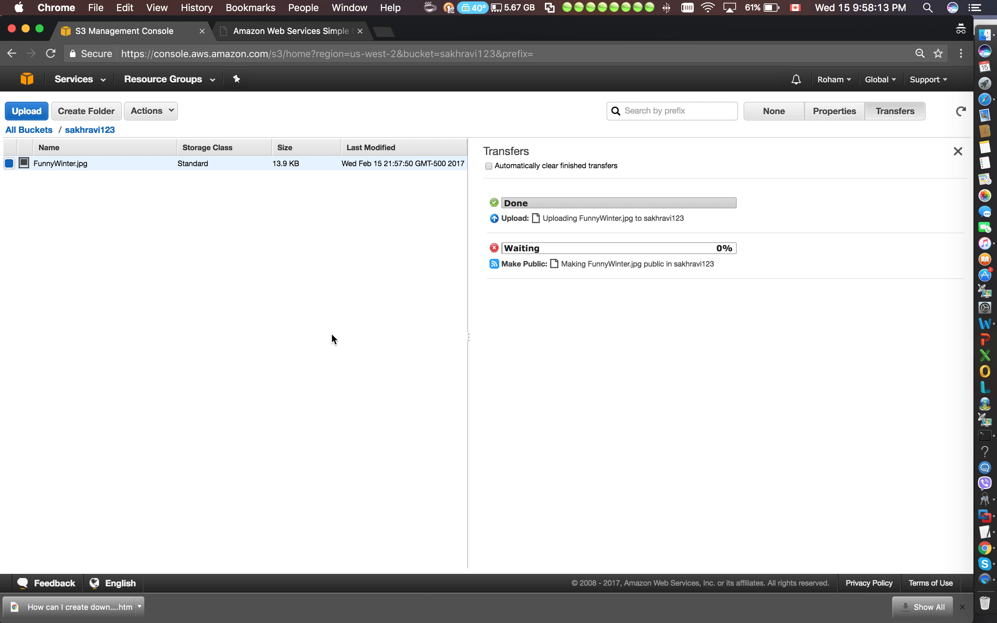
- Open the uploaded FunnyWinter.jpg from the bucket in the browser
right_click(119, 167)
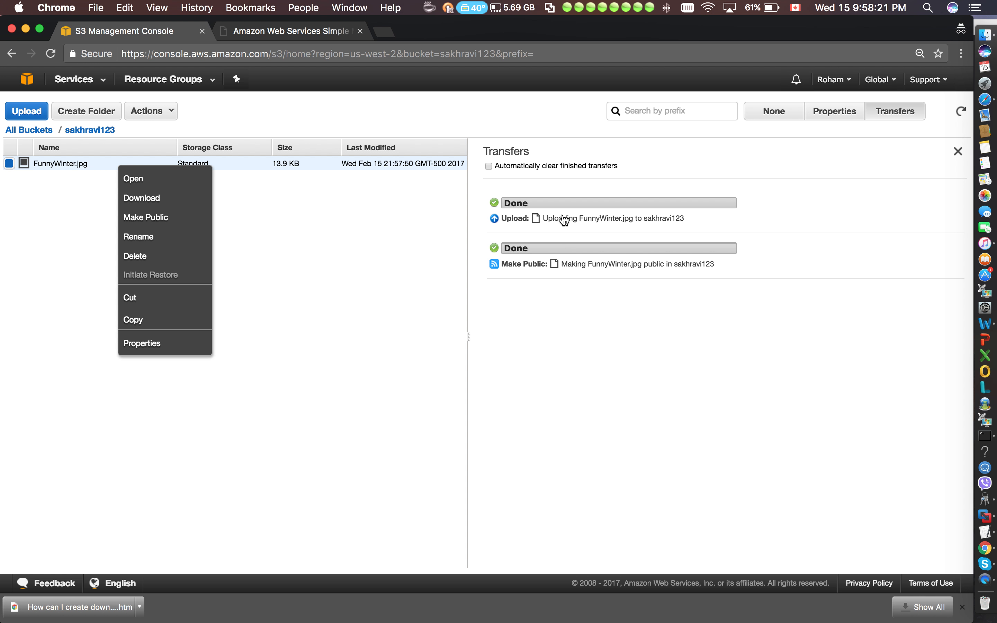
click(322, 237)
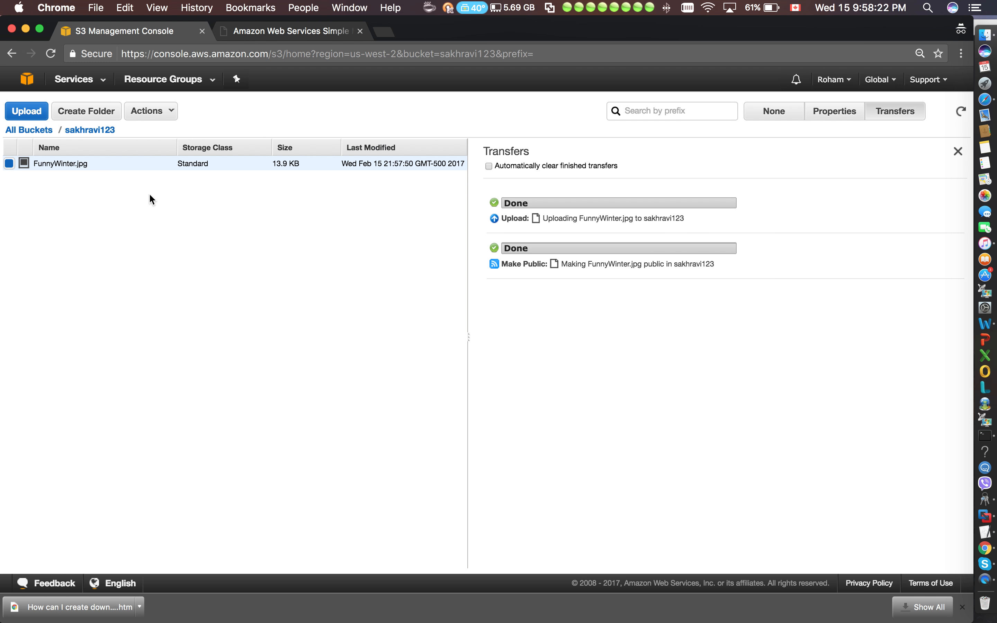
click(86, 166)
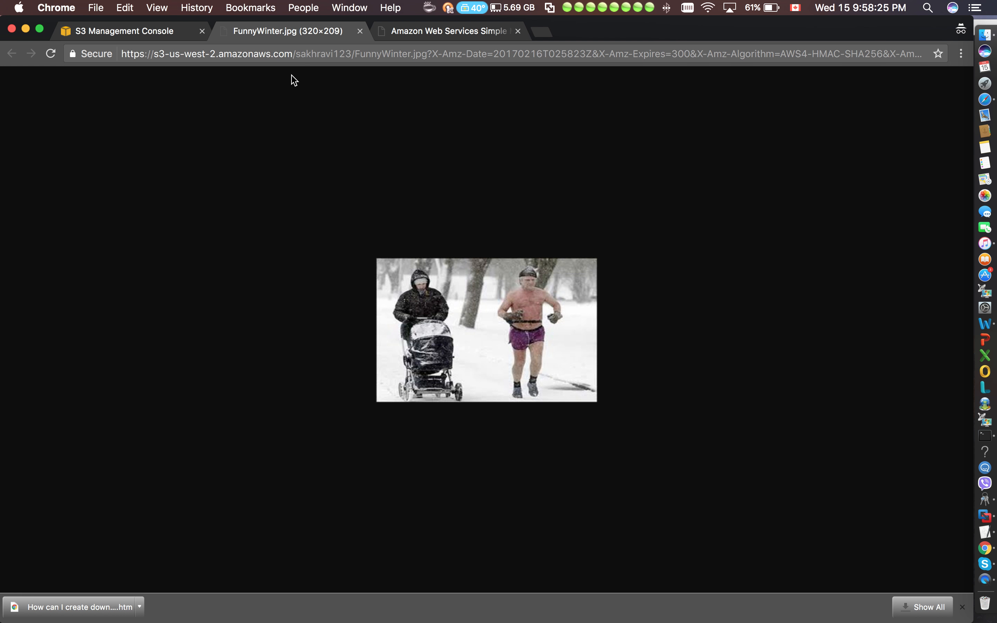
- Examine the region address, bucket name, file name and query parameters in the URL of the opened image
click(331, 58)
click(332, 55)
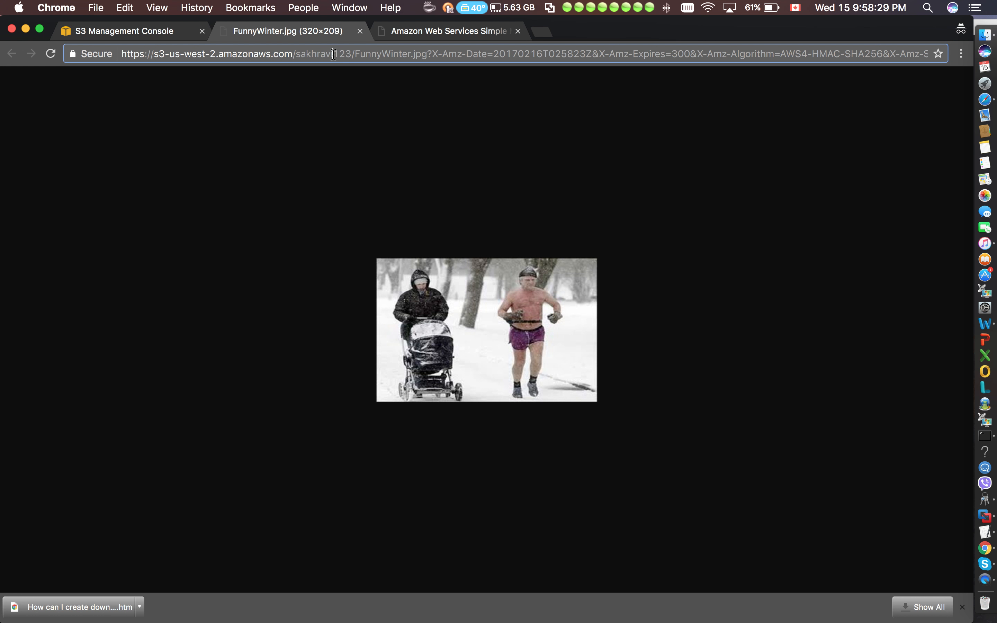
drag(351, 54, 176, 60)
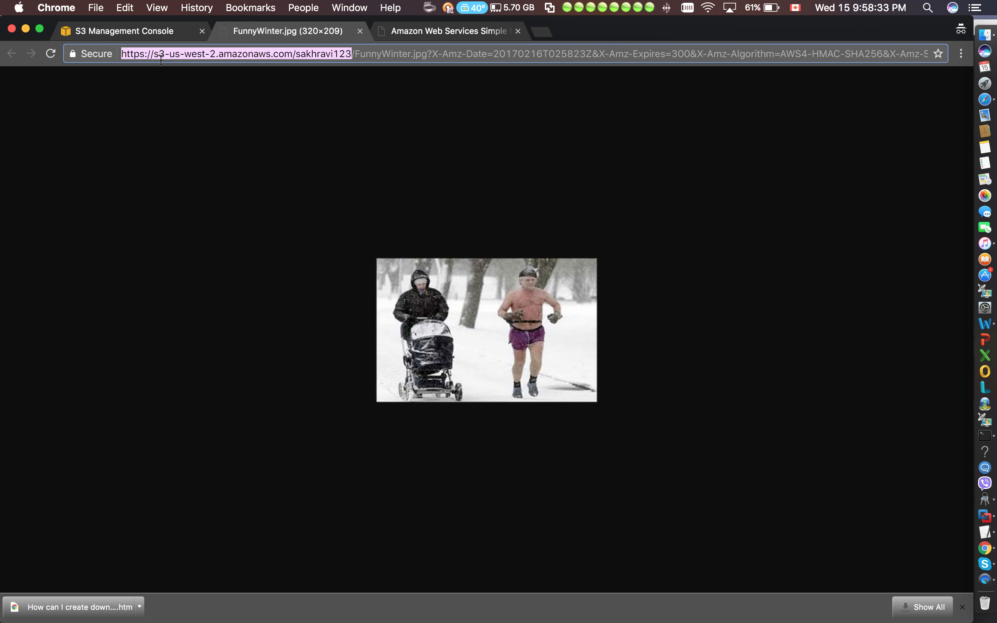
click(371, 54)
drag(356, 54, 430, 57)
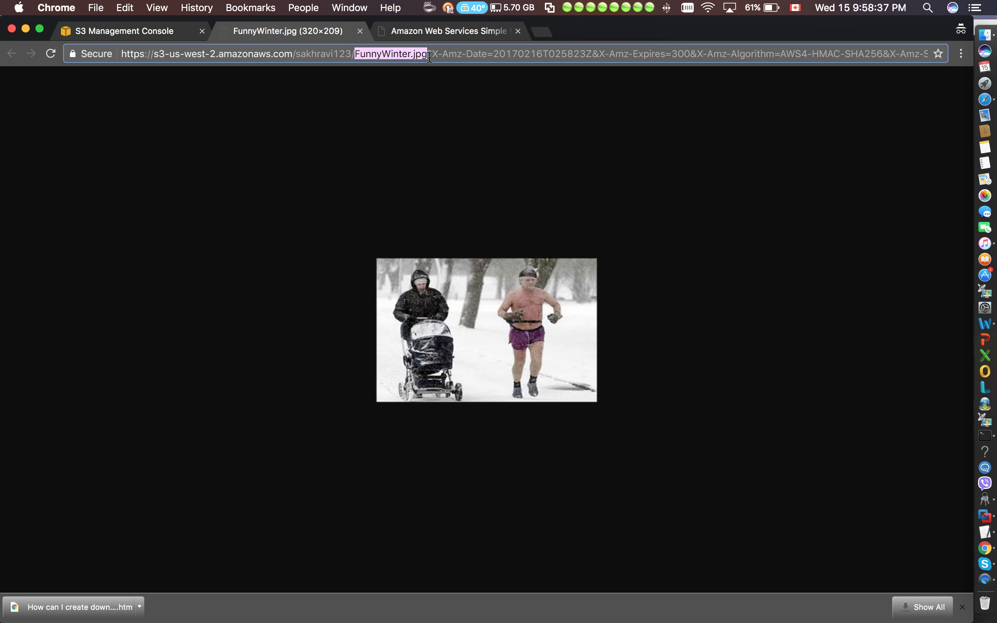
drag(353, 53, 180, 54)
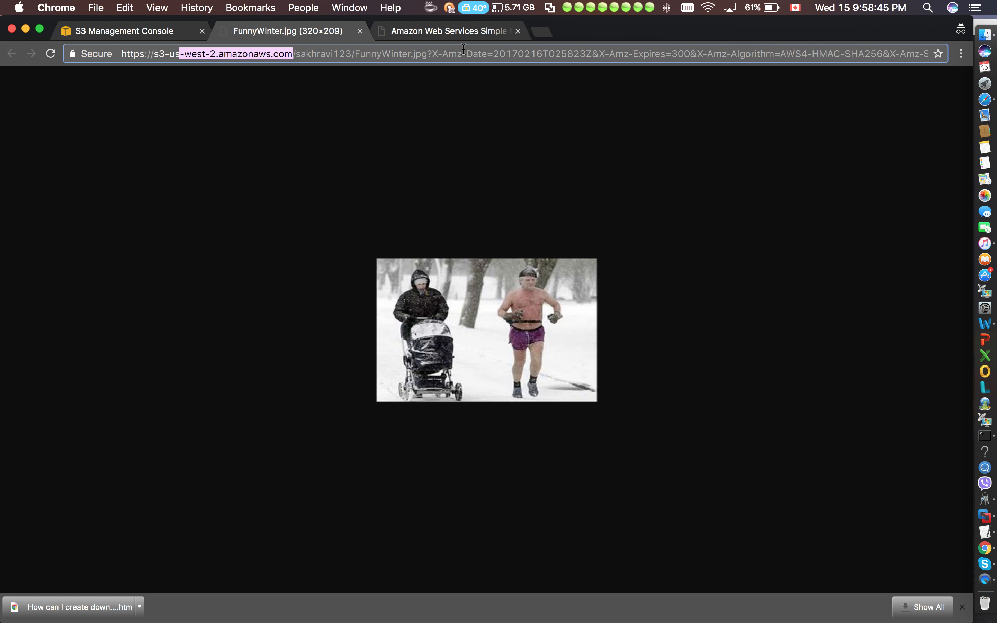
click(449, 52)
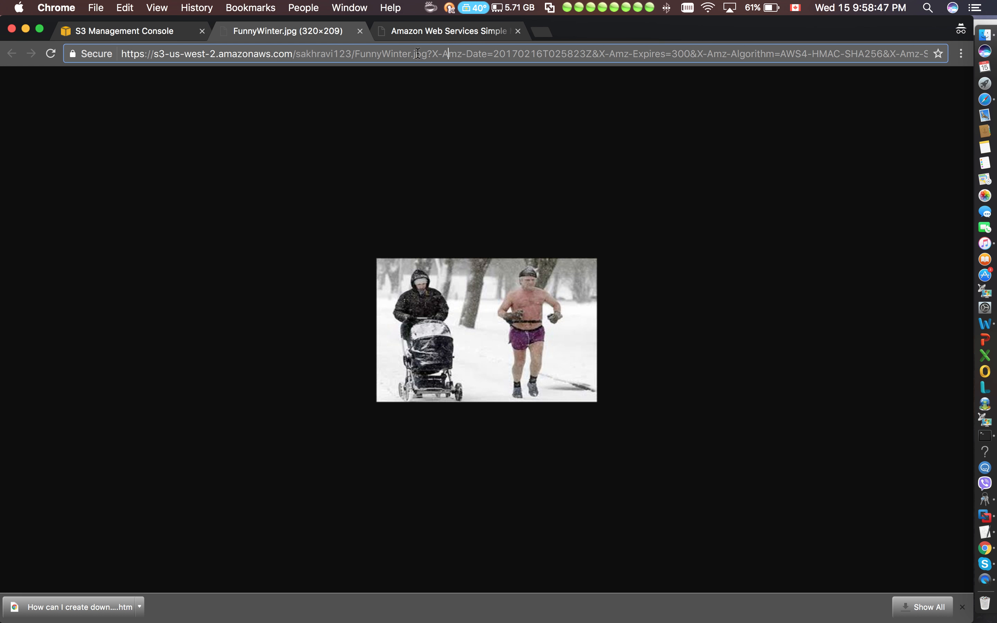
drag(431, 53, 720, 83)
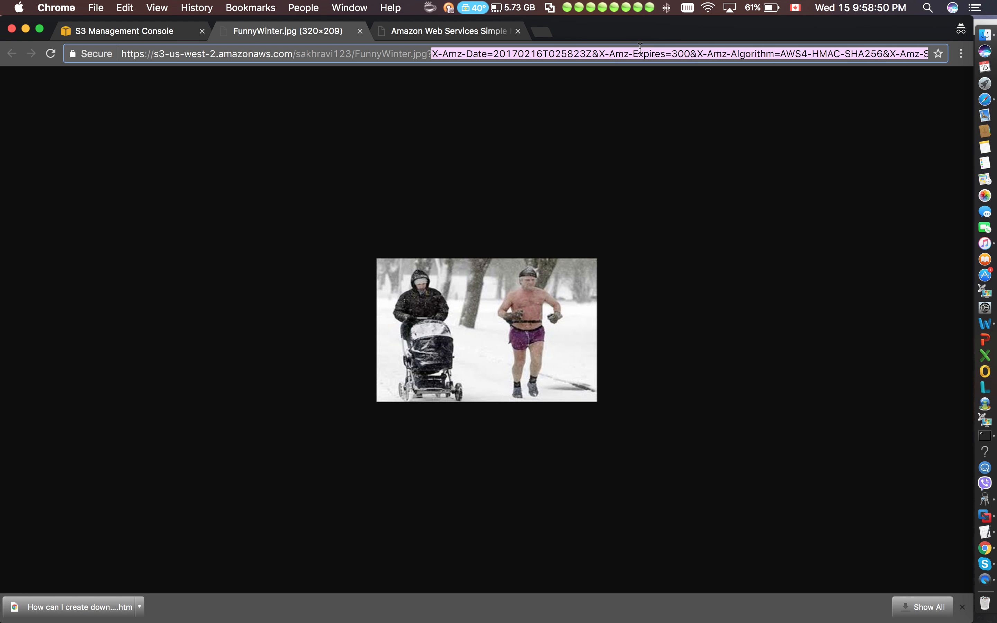
- Copy the image's full URL, load it in Safari to test access, and close the Safari window
triple_click(538, 59)
key(super+c)
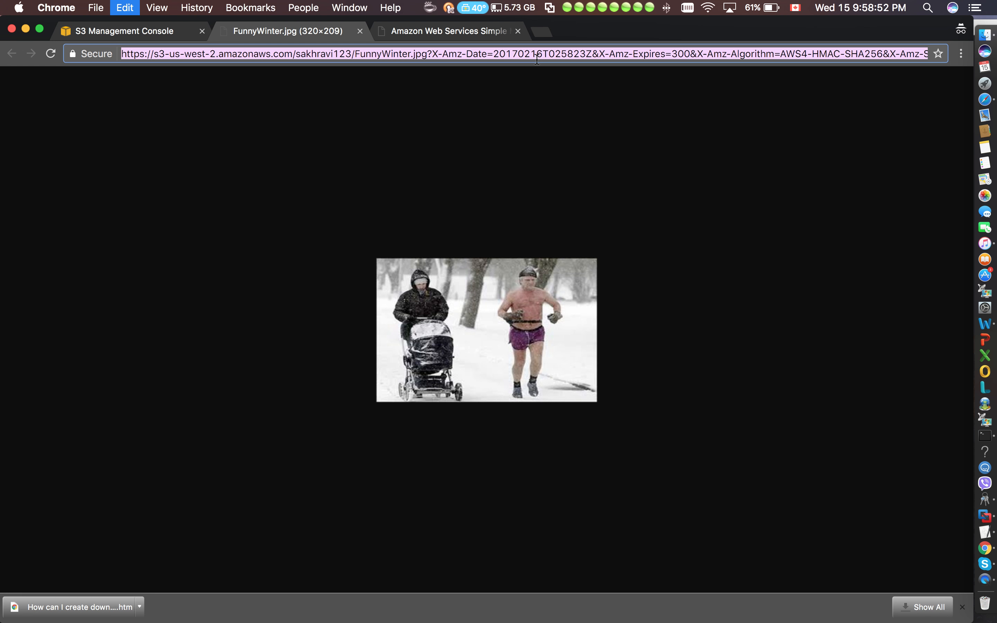
click(986, 99)
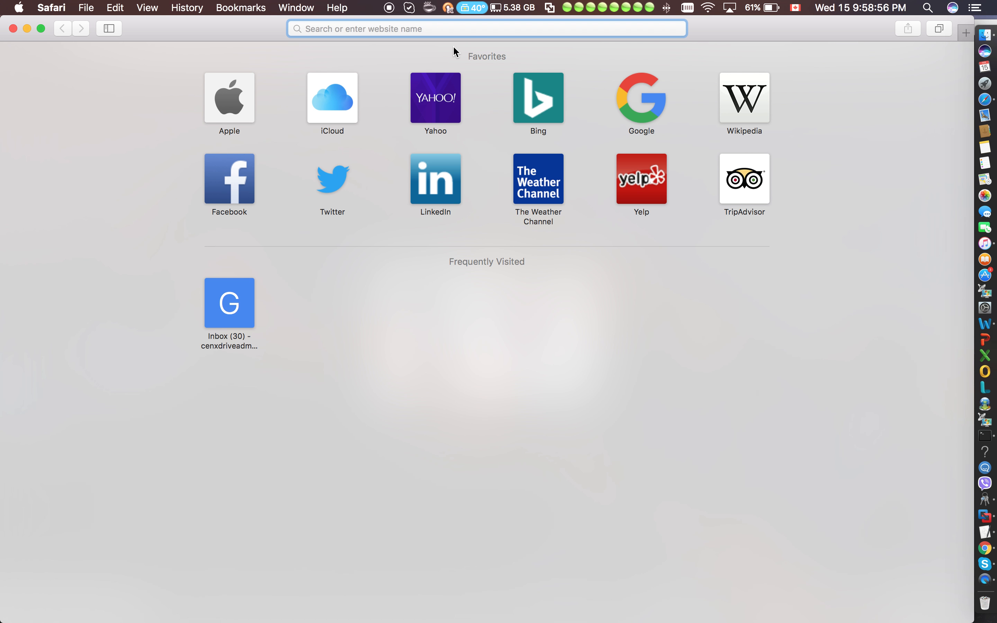
key(super+v)
key(Return)
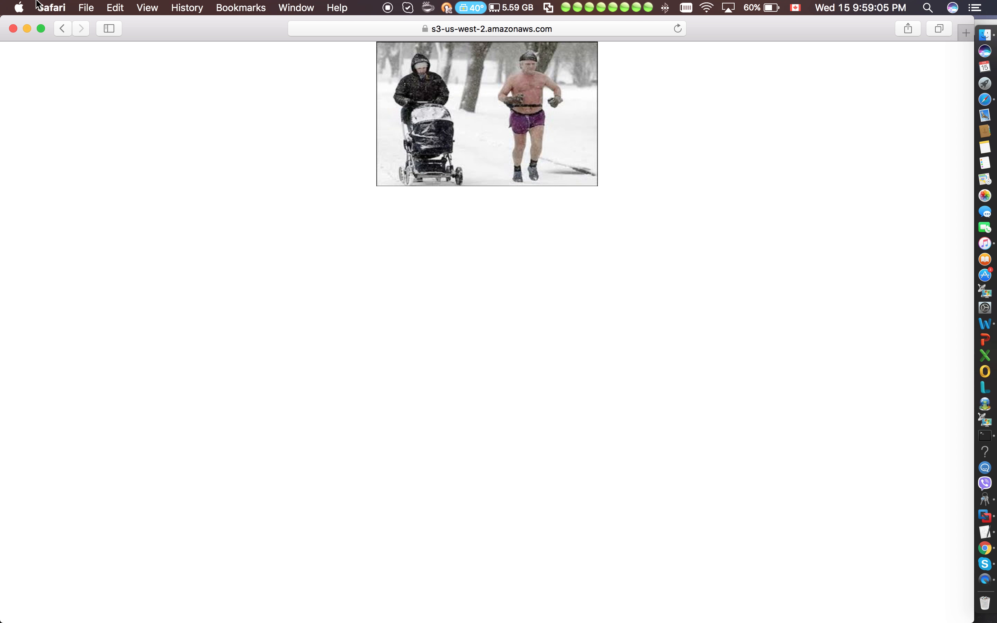
click(13, 28)
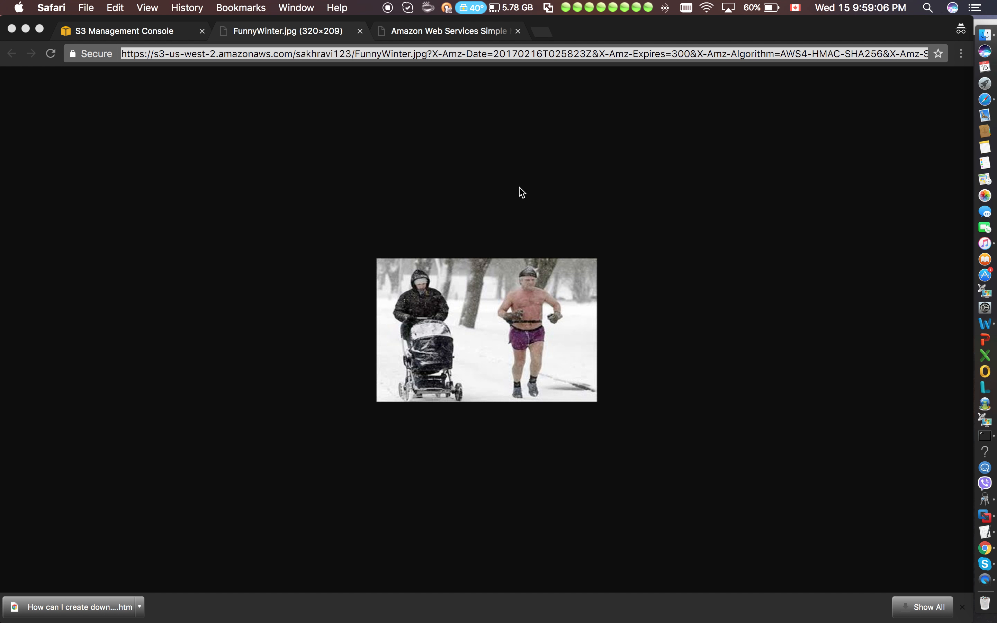
- Return to the S3 Management Console and delete FunnyWinter.jpg from the bucket, confirming the deletion
click(485, 32)
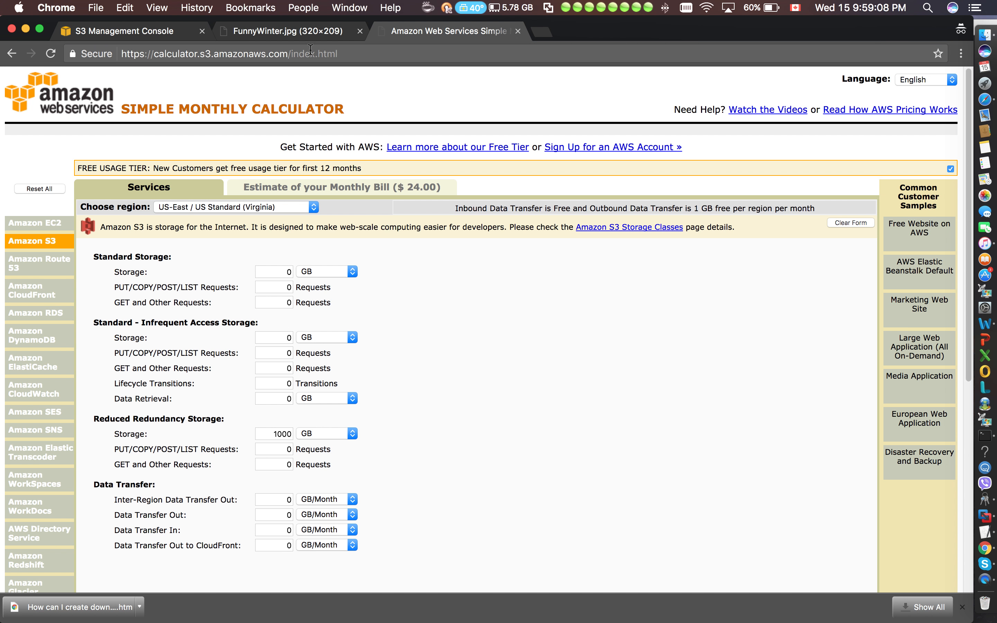
click(123, 31)
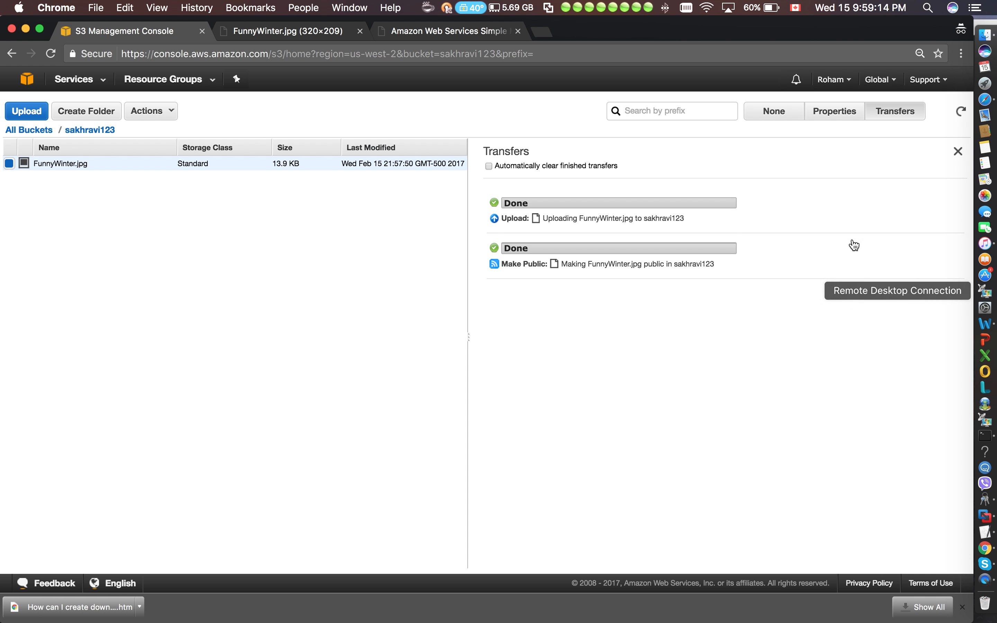
click(167, 111)
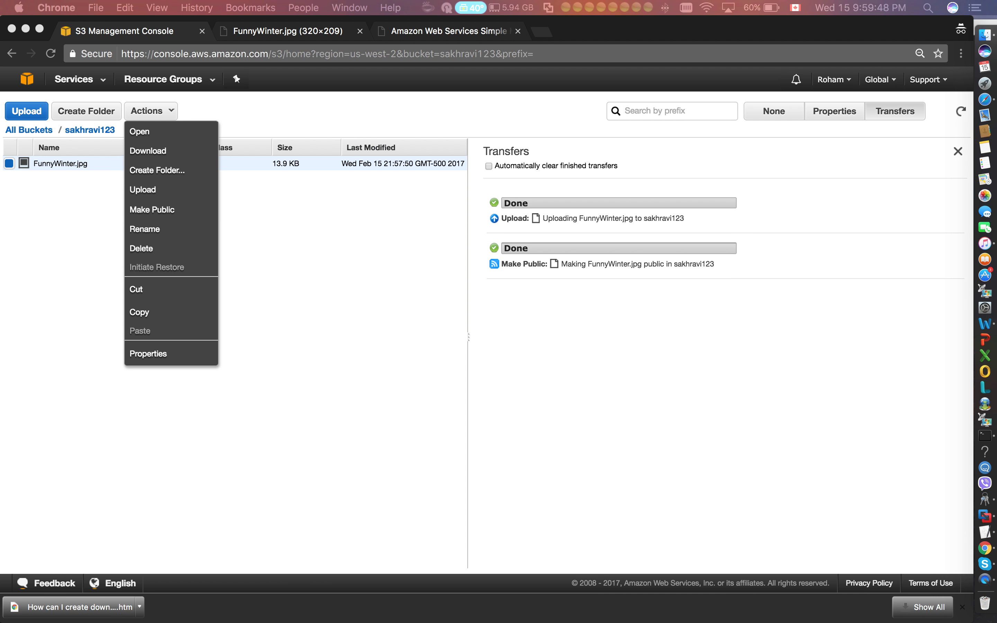
click(345, 236)
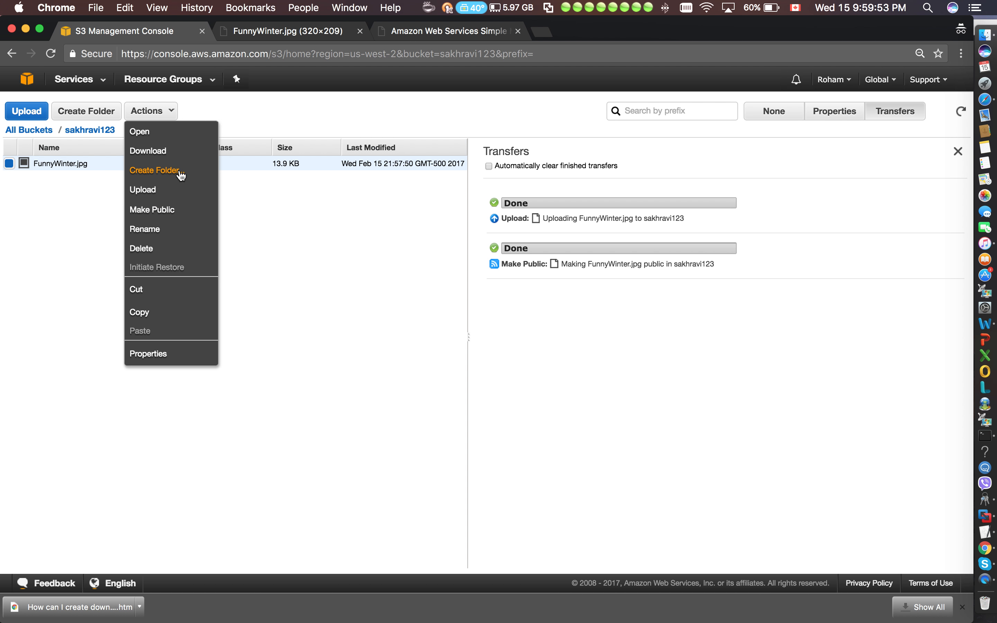
click(236, 243)
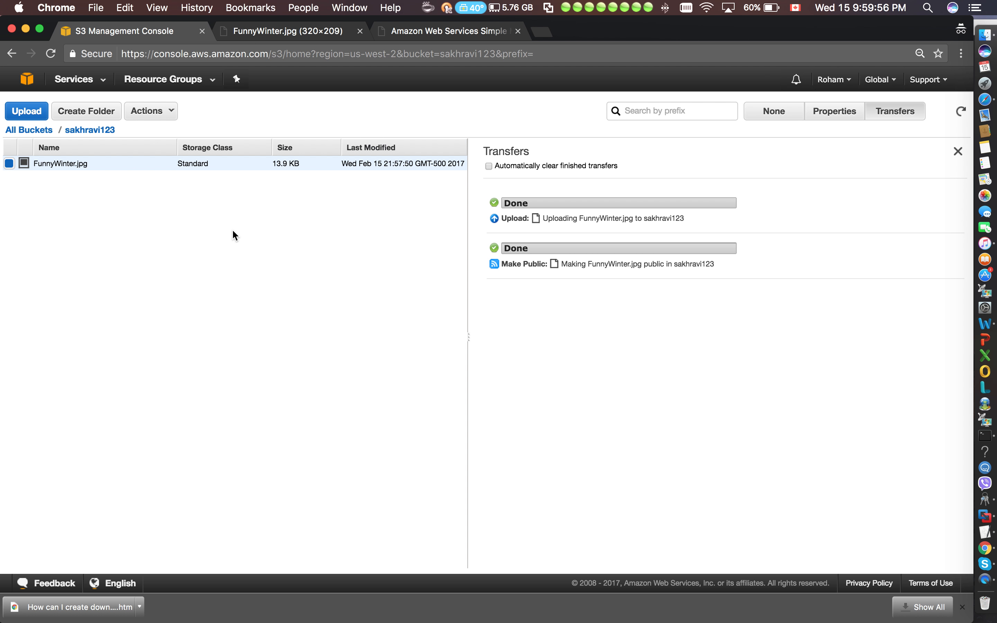
right_click(156, 169)
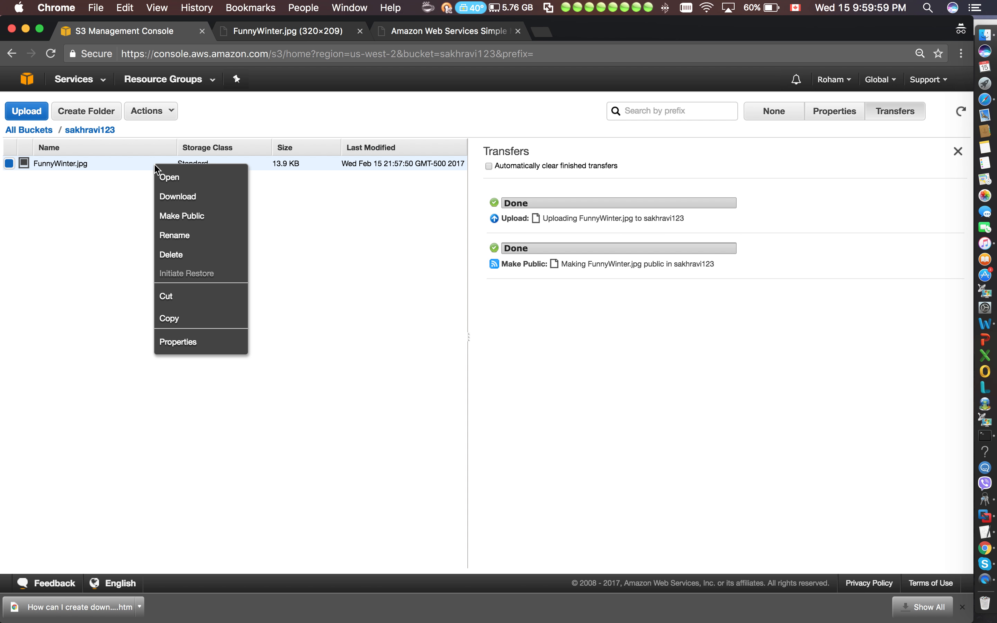
click(197, 260)
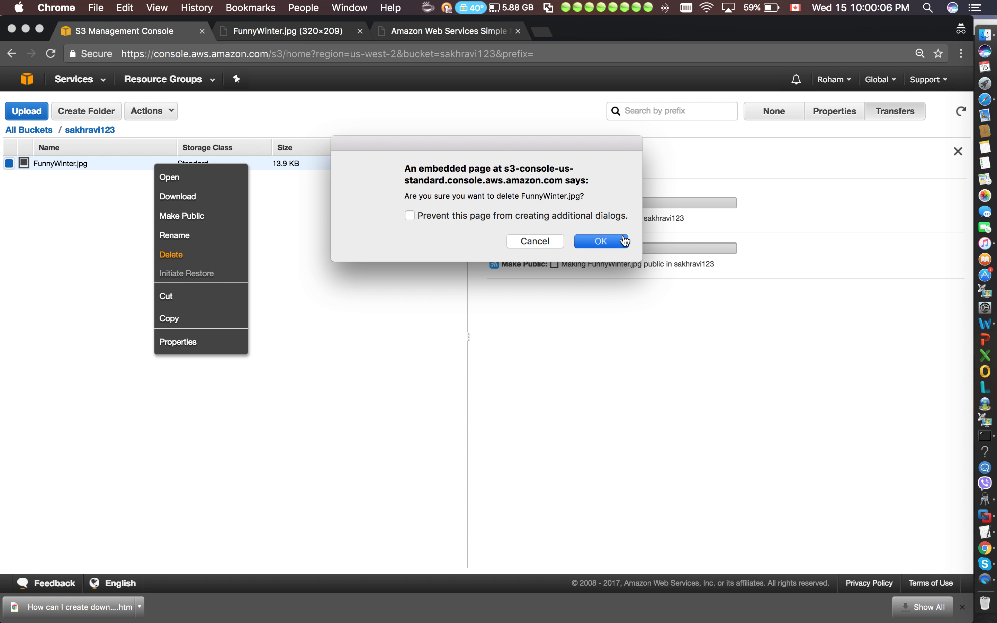
click(602, 242)
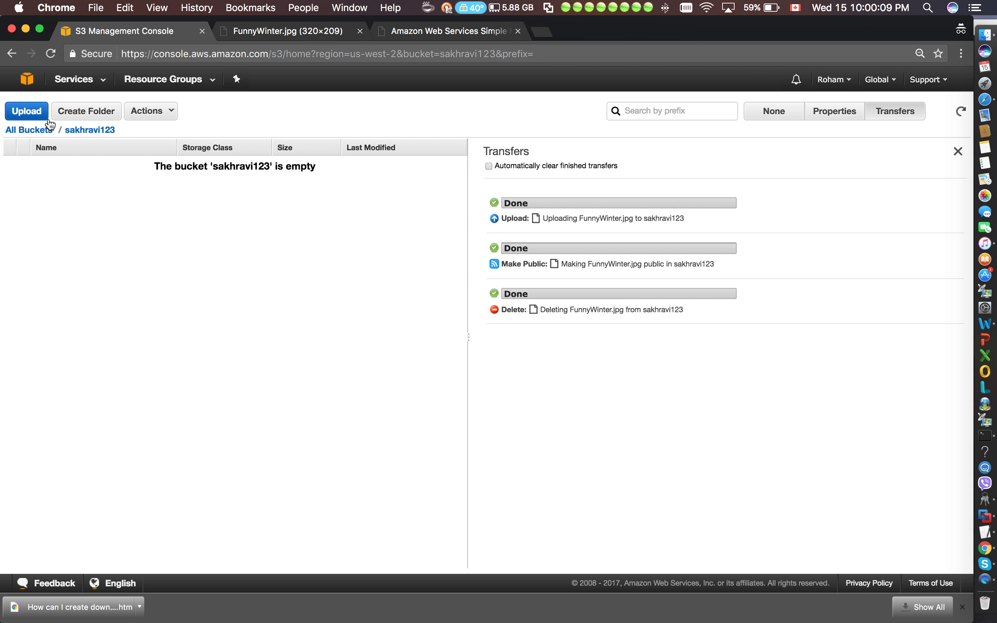
- Go back to all buckets, delete the bucket by confirming its name sakhravi123, and show the Properties view
click(46, 130)
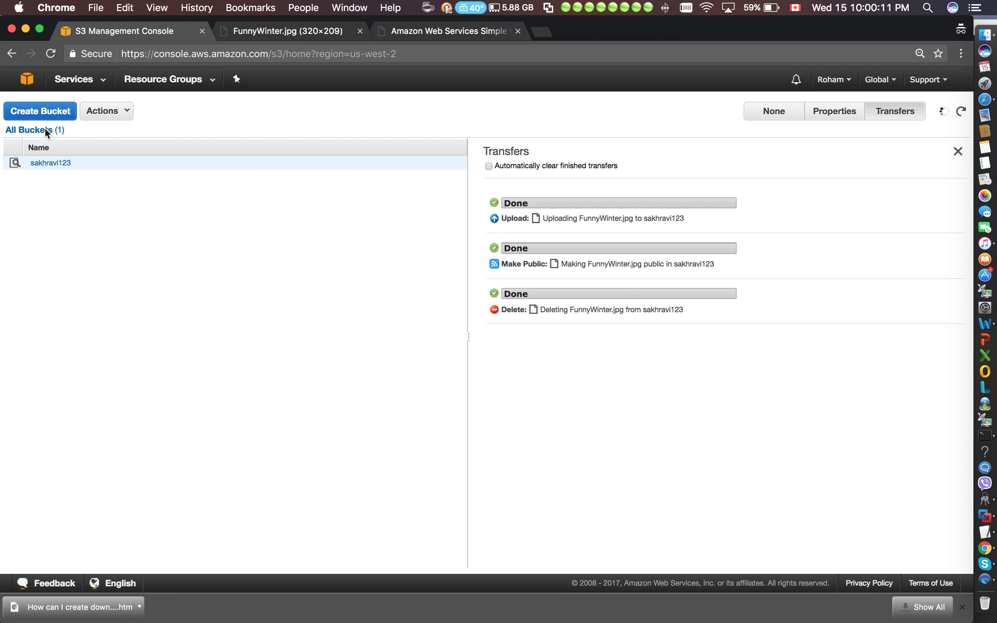
right_click(48, 164)
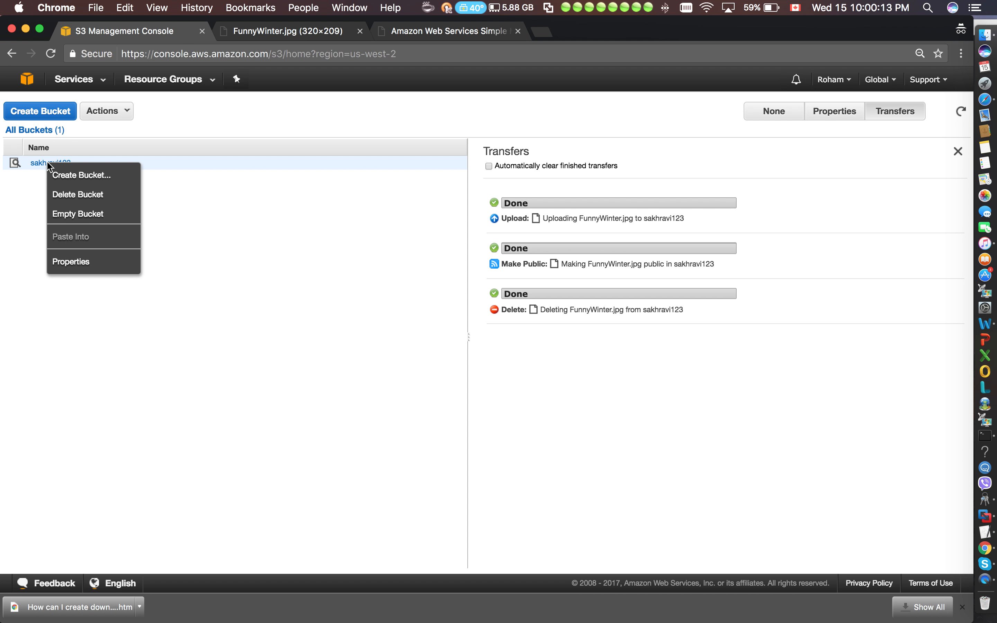
click(62, 195)
click(287, 310)
text(sakhravi)
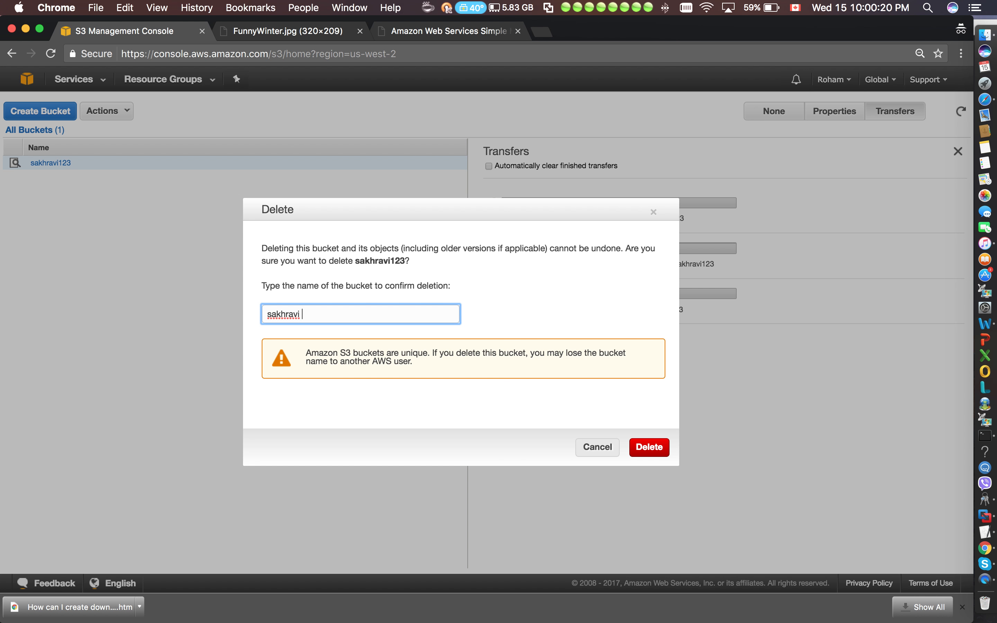
key(BackSpace)
text(123)
click(659, 452)
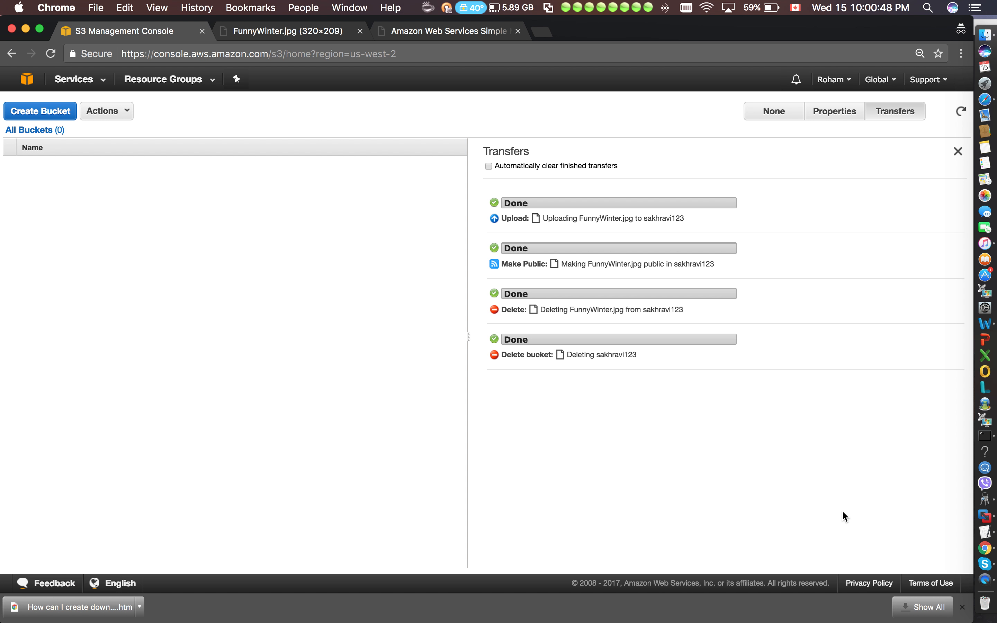
click(835, 115)
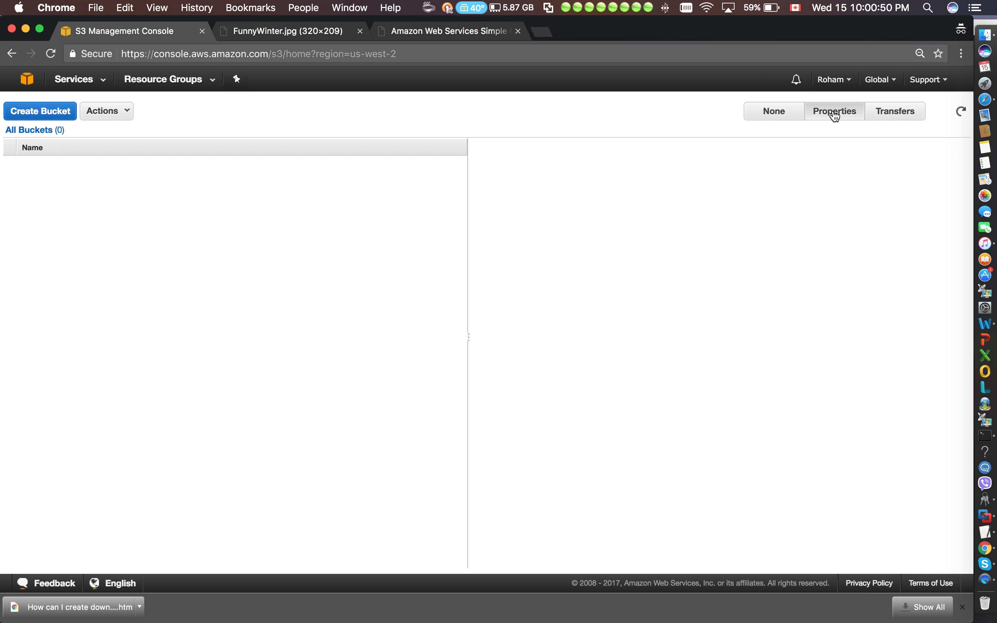